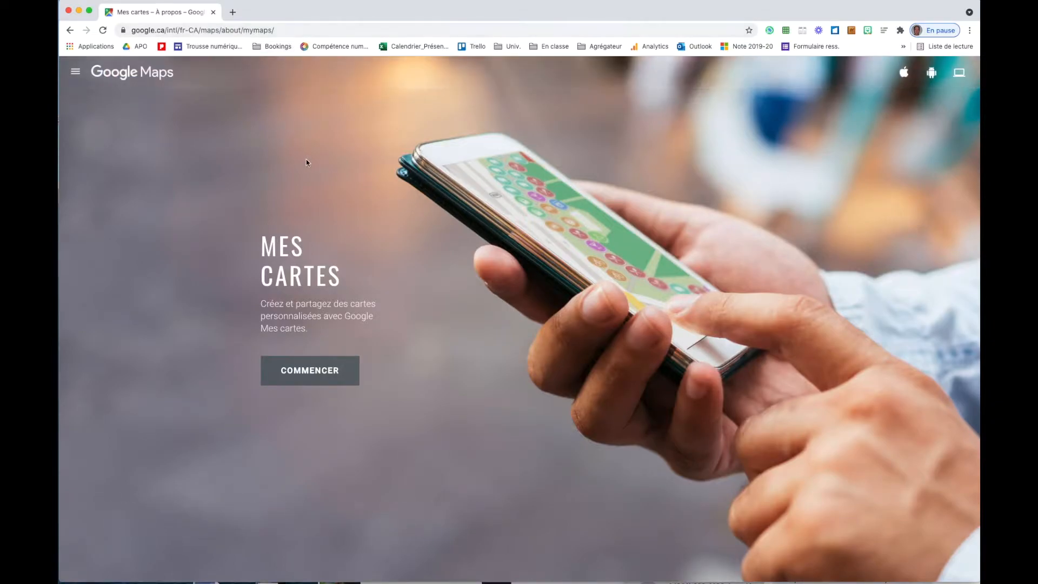
Step: Sign in to My Maps with the school board account and create a new map
{"action": "left_click", "coordinate": [323, 374]}
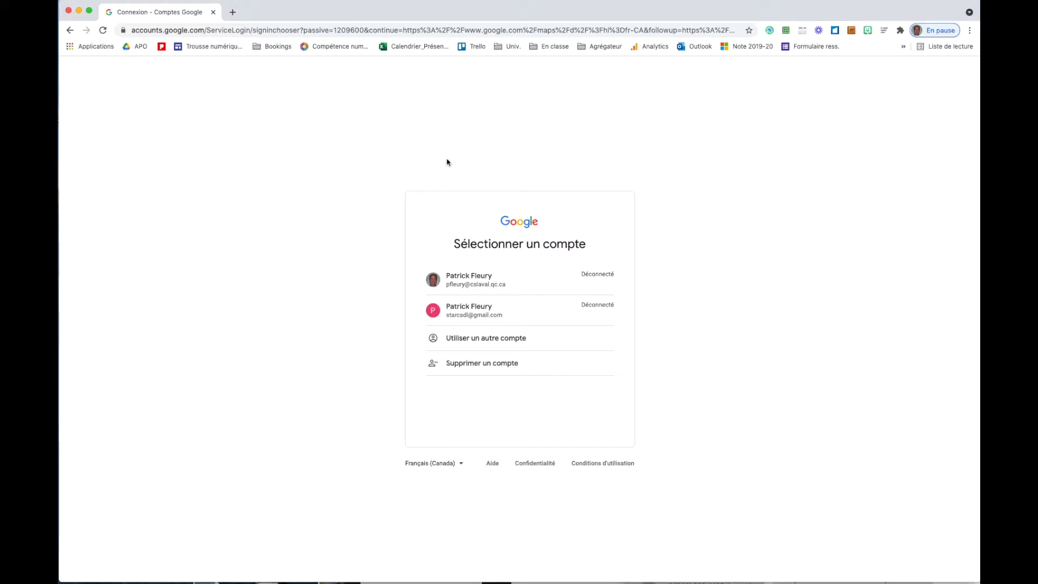
{"action": "left_click", "coordinate": [468, 291]}
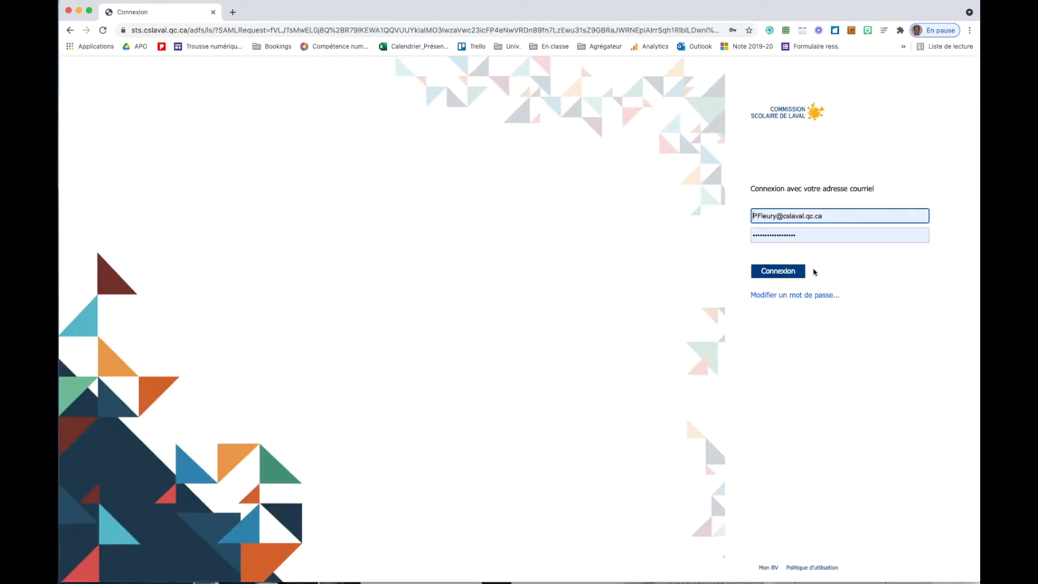
{"action": "left_click", "coordinate": [799, 273]}
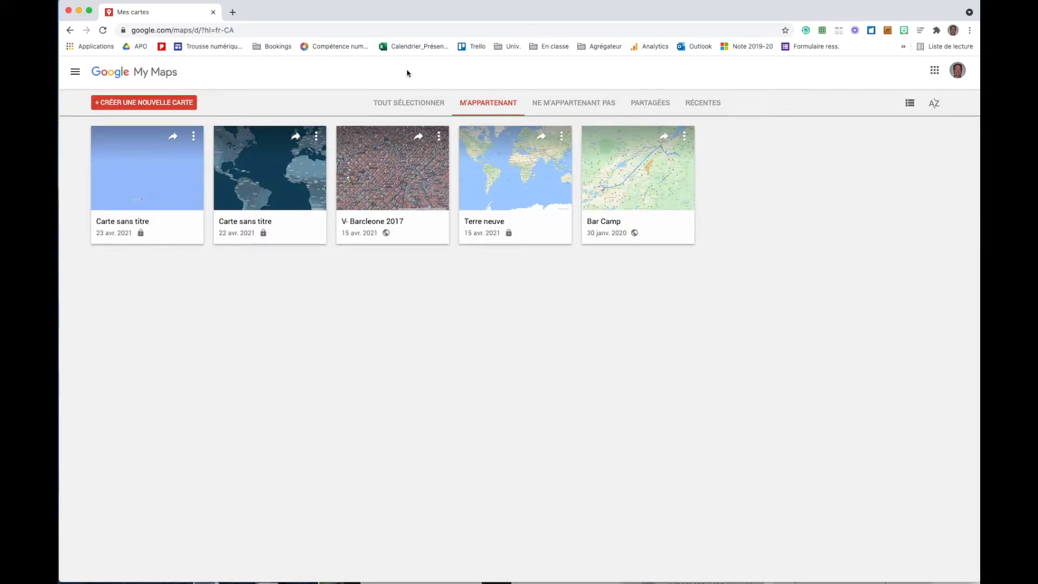
{"action": "left_click", "coordinate": [138, 103]}
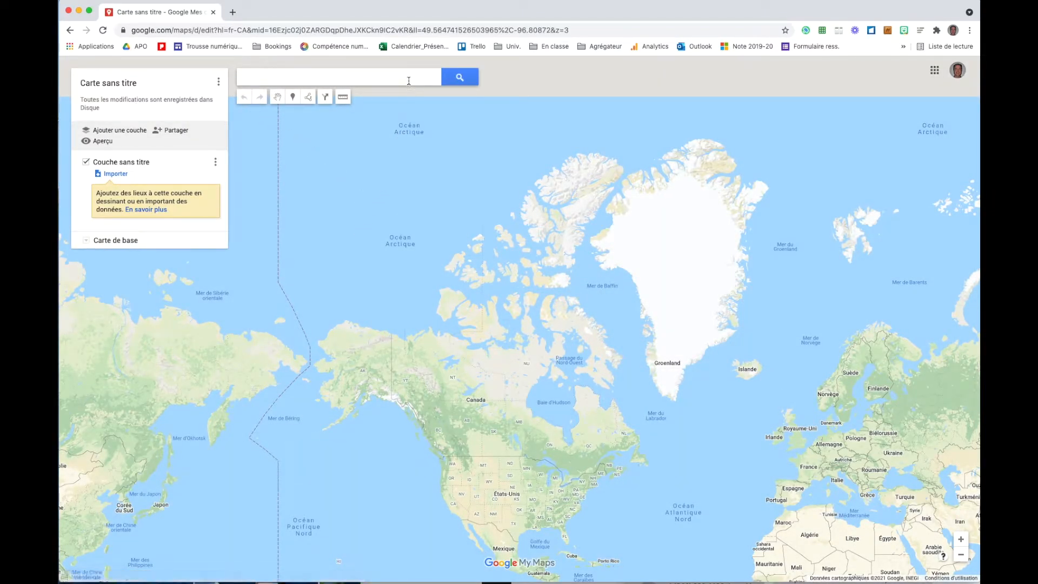
Step: Search the map for École Fleur Soleil on Rue de l'Église, Laval, and dismiss its details card
{"action": "left_click", "coordinate": [383, 79]}
{"action": "type", "text": "école fleur"}
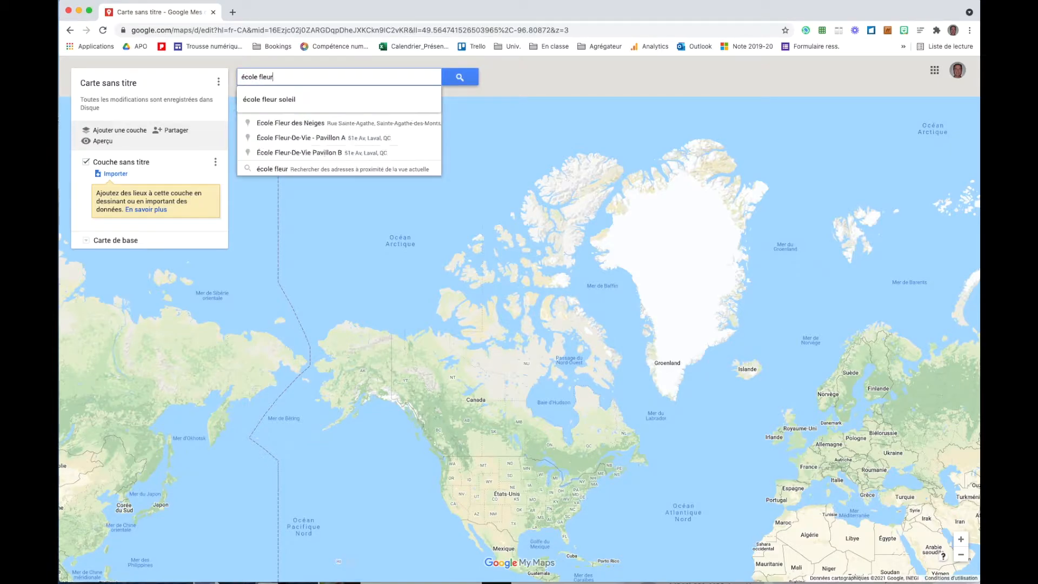
{"action": "left_click", "coordinate": [391, 97]}
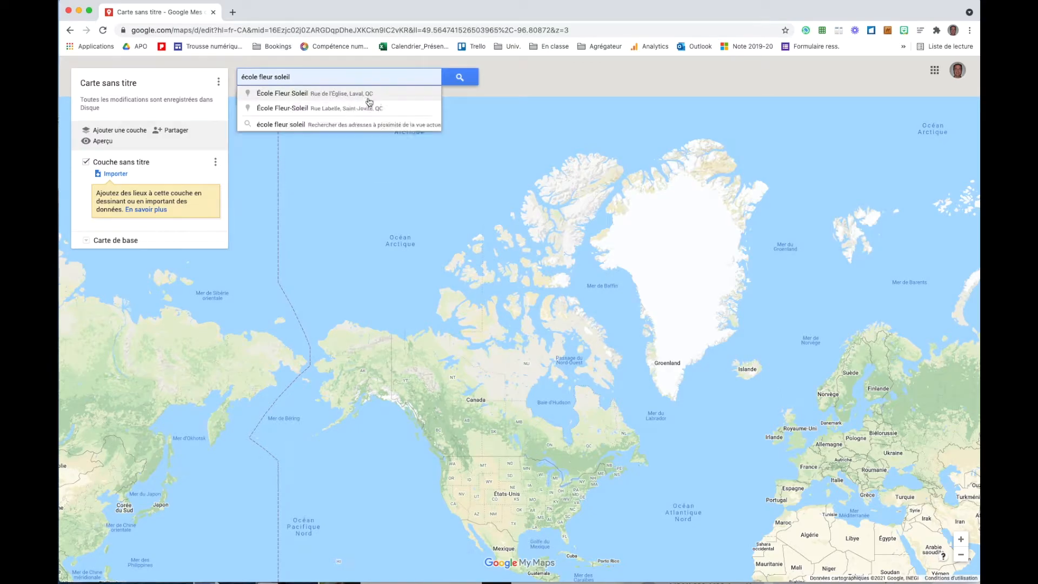
{"action": "left_click", "coordinate": [364, 96]}
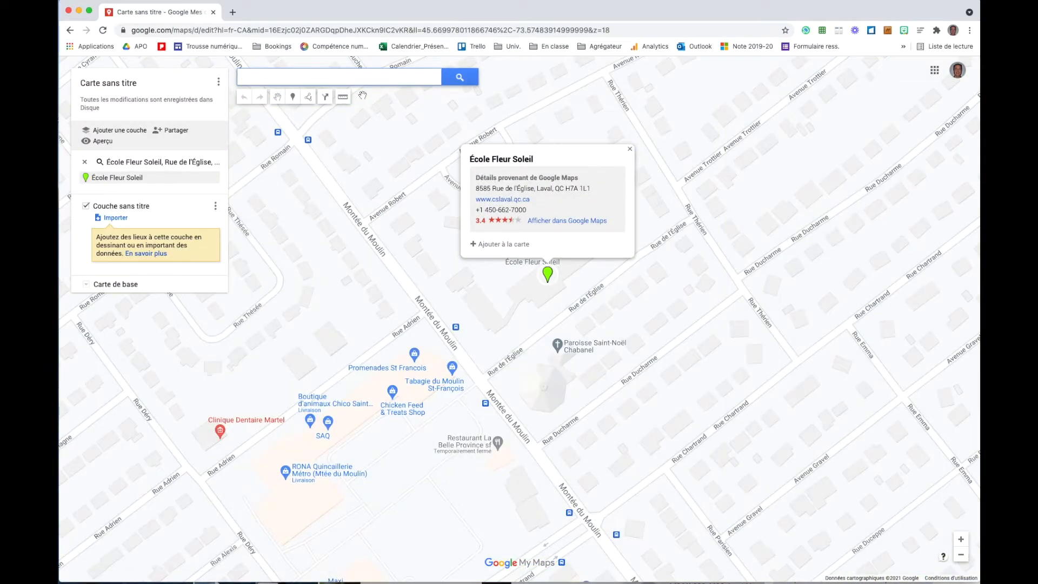
{"action": "left_click", "coordinate": [630, 149]}
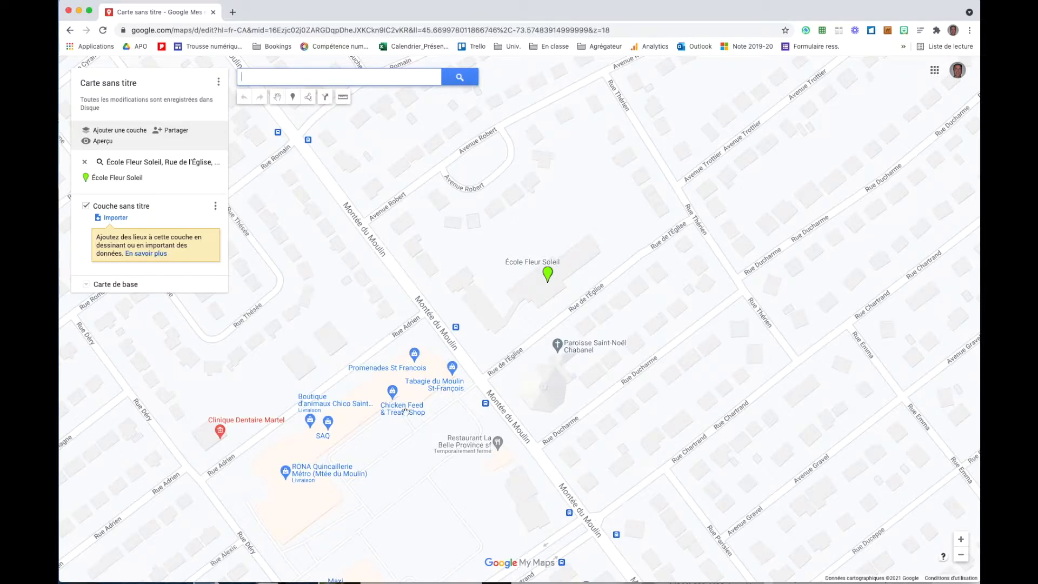
Step: Change the base map to satellite imagery
{"action": "left_click", "coordinate": [87, 286]}
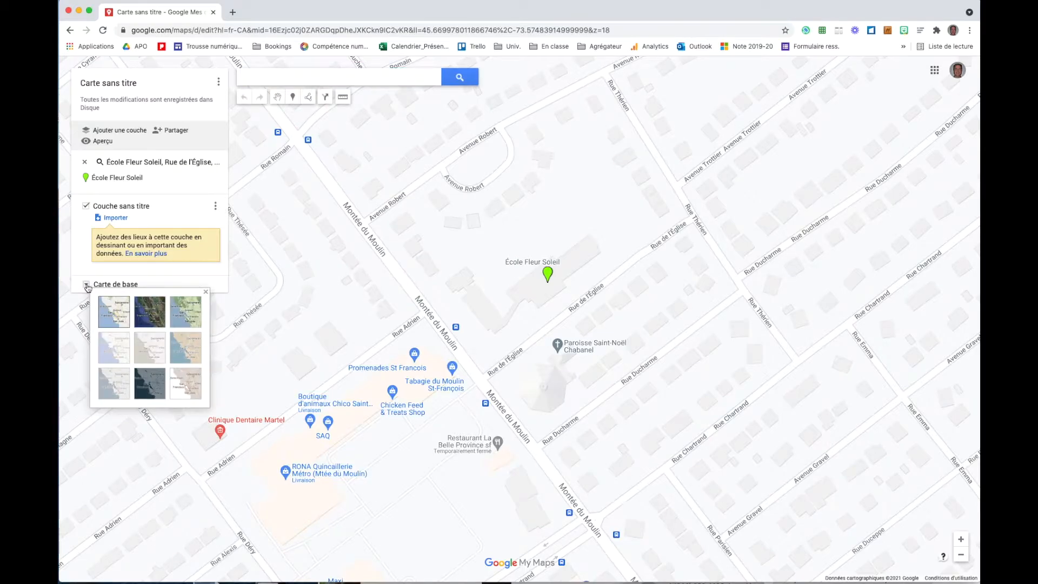
{"action": "left_click", "coordinate": [144, 320]}
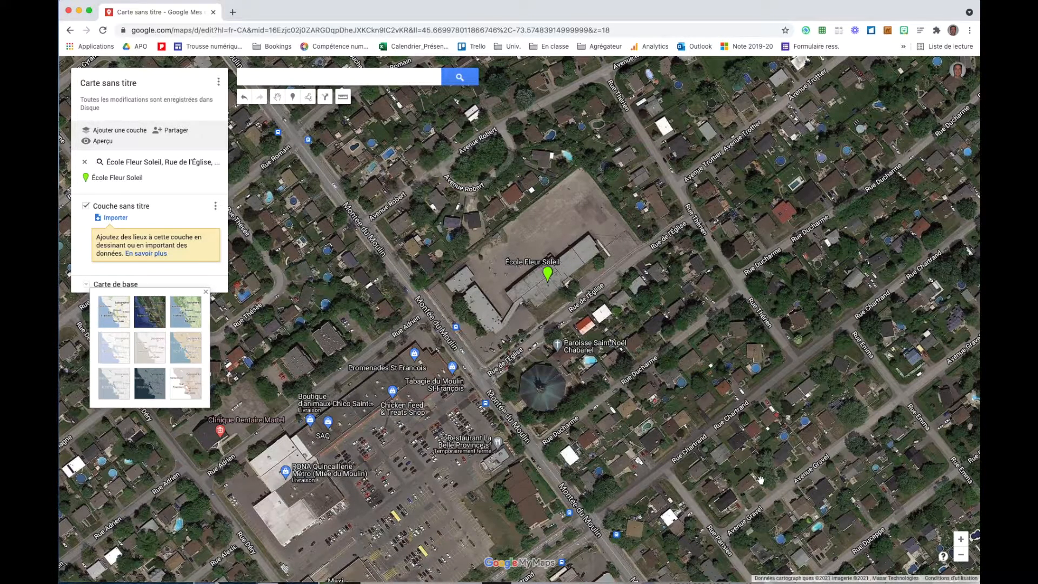
Step: Place a marker on the lone tree in the schoolyard of École Fleur Soleil and name it "Arbre 1"
{"action": "left_click", "coordinate": [961, 541]}
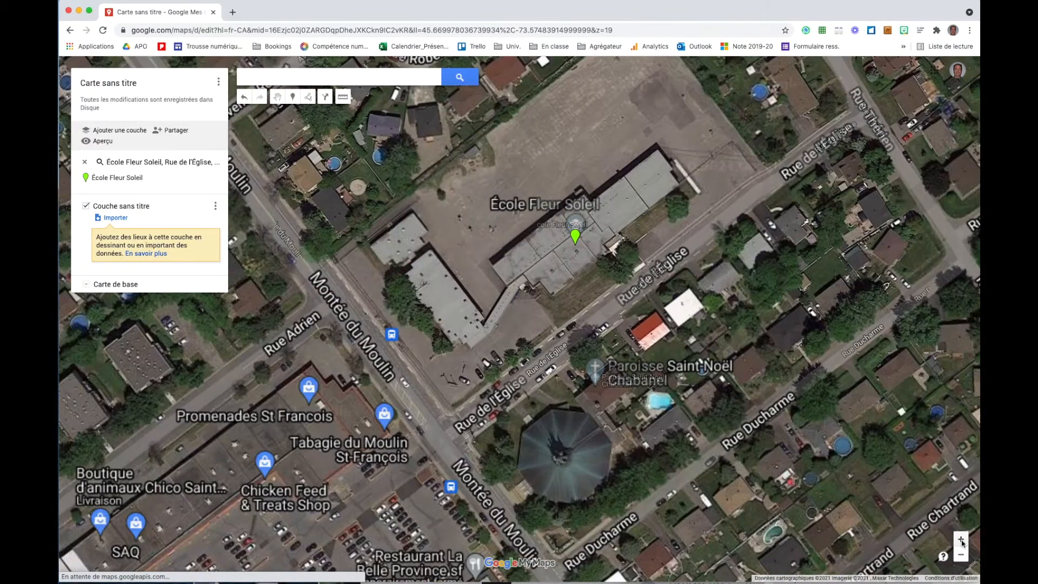
{"action": "left_click", "coordinate": [962, 540]}
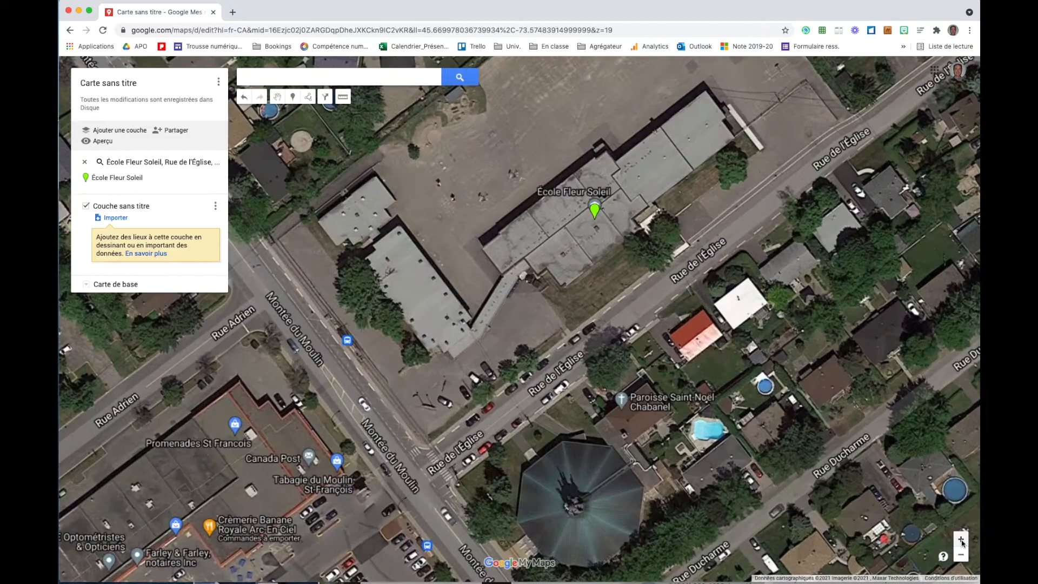
{"action": "left_click_drag", "start_coordinate": [774, 457], "coordinate": [826, 569]}
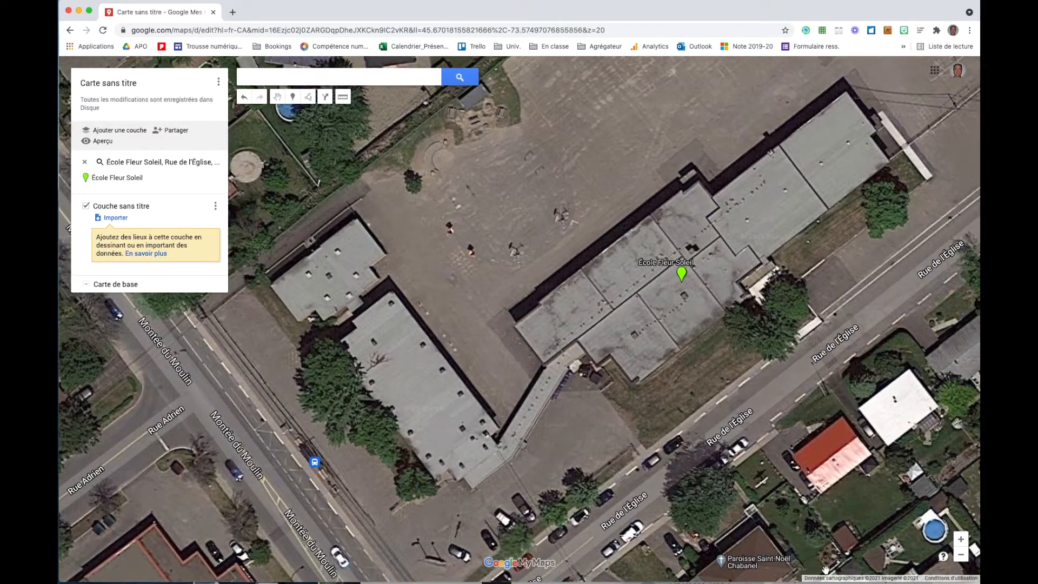
{"action": "left_click", "coordinate": [961, 555]}
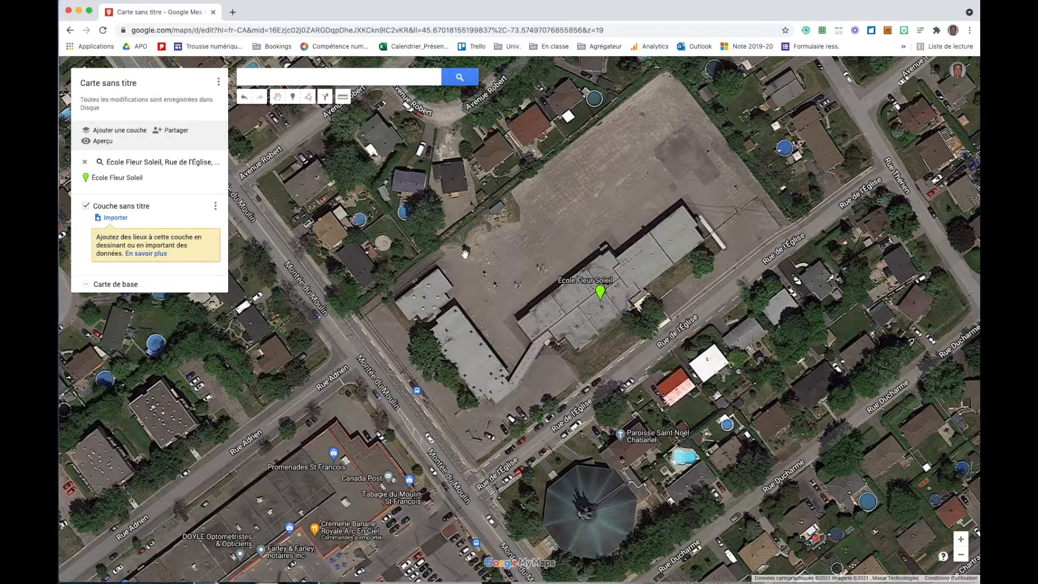
{"action": "left_click", "coordinate": [960, 544]}
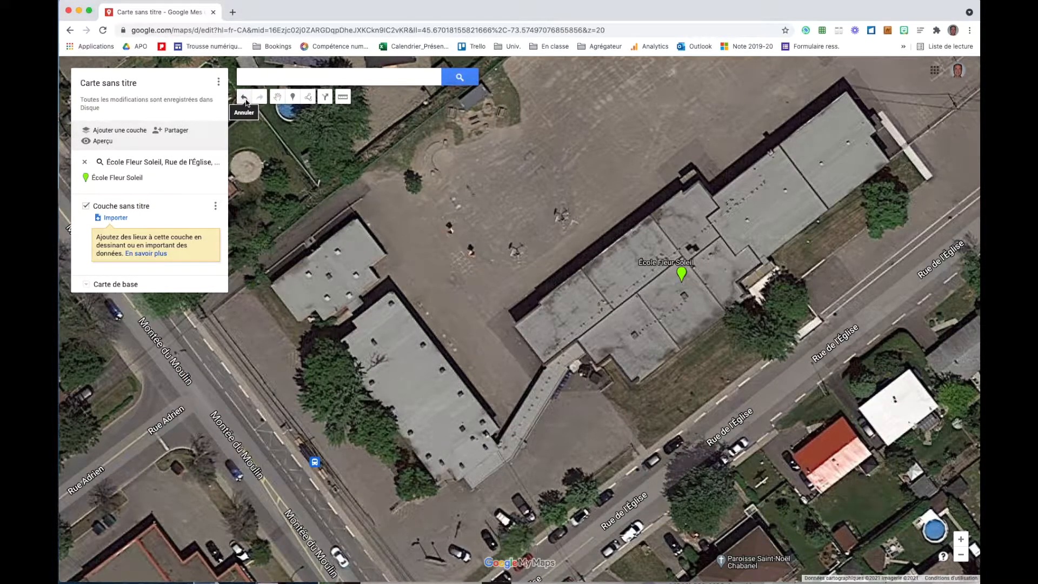
{"action": "left_click", "coordinate": [293, 97]}
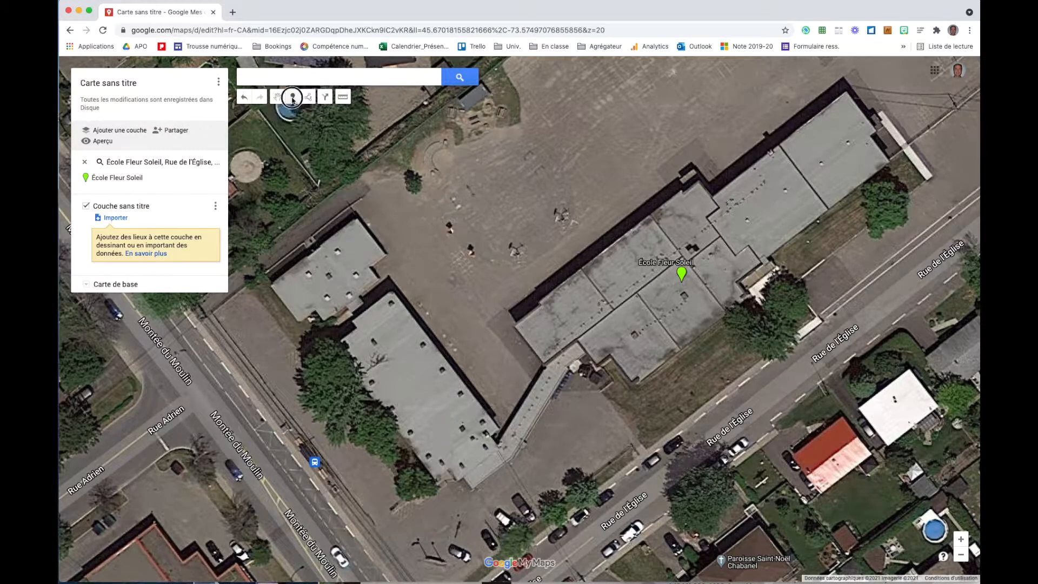
{"action": "left_click", "coordinate": [414, 188]}
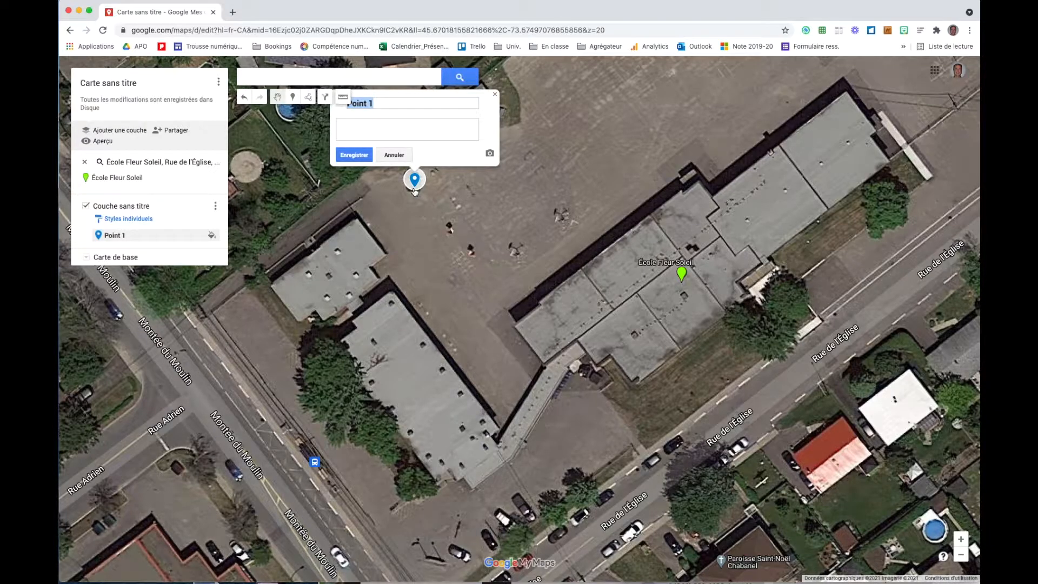
{"action": "key", "text": "BackSpace"}
{"action": "type", "text": "Arbre"}
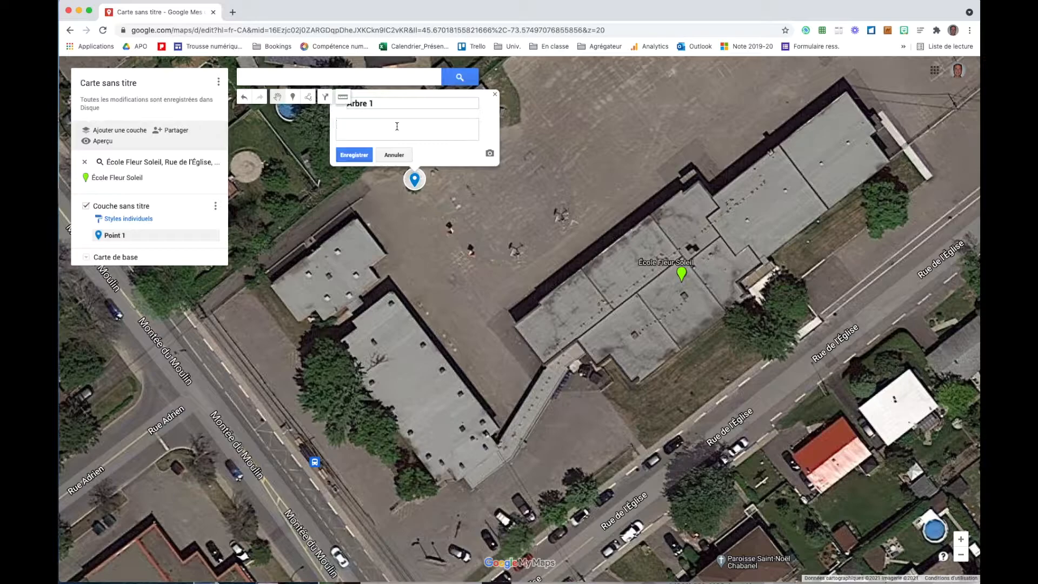
Step: Attach a tree picture to the Arbre 1 marker from a Google image search for "arbre"
{"action": "left_click", "coordinate": [490, 154]}
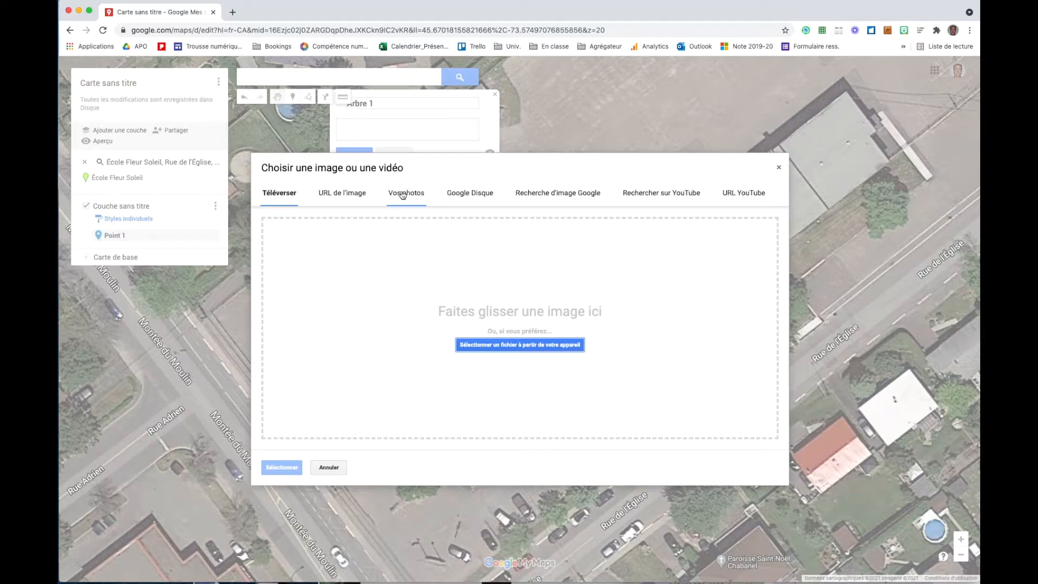
{"action": "left_click", "coordinate": [562, 195]}
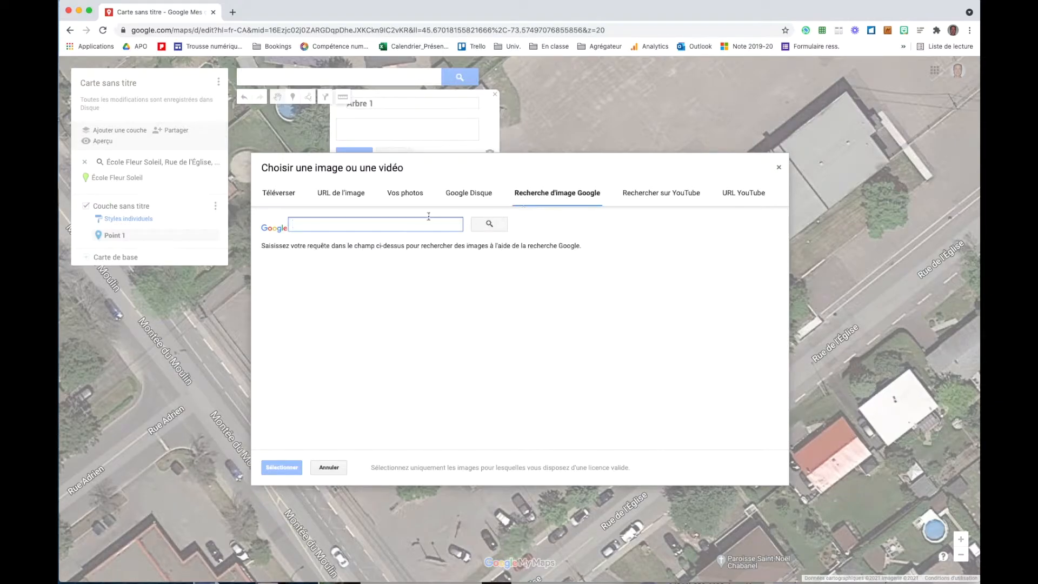
{"action": "type", "text": "arbre"}
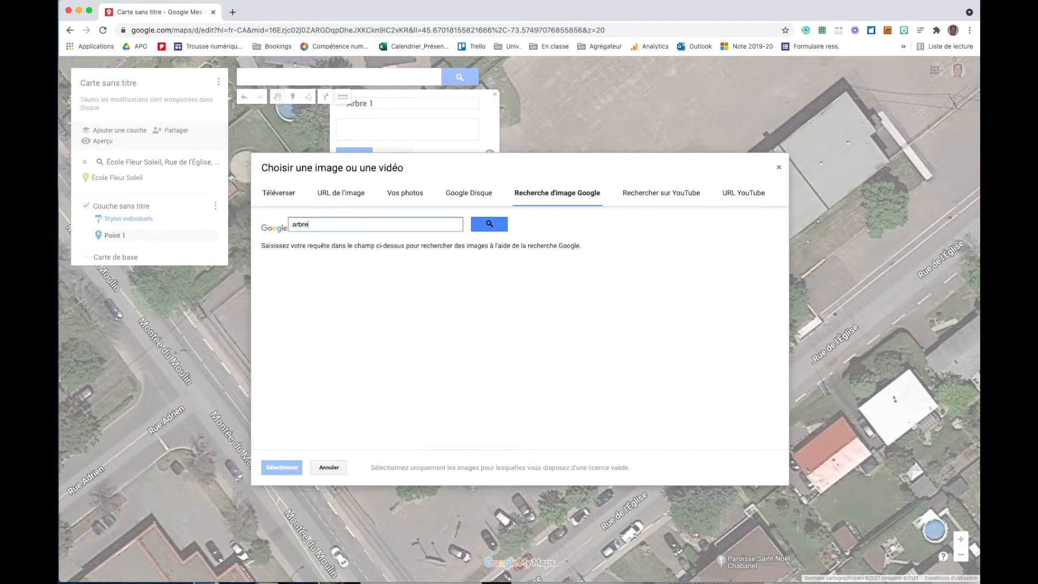
{"action": "key", "text": "Return"}
{"action": "left_click", "coordinate": [306, 296]}
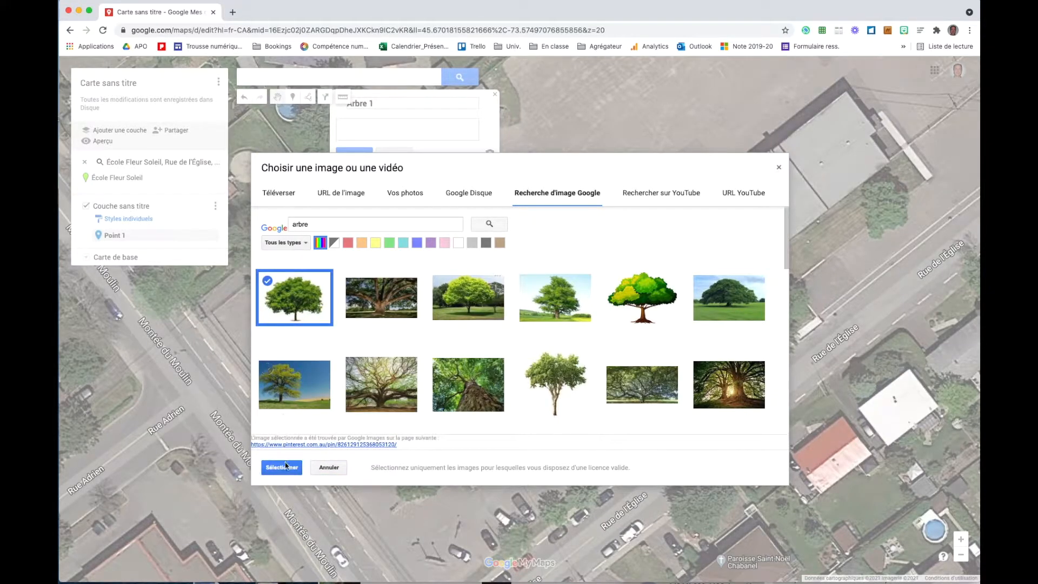
{"action": "left_click", "coordinate": [282, 467]}
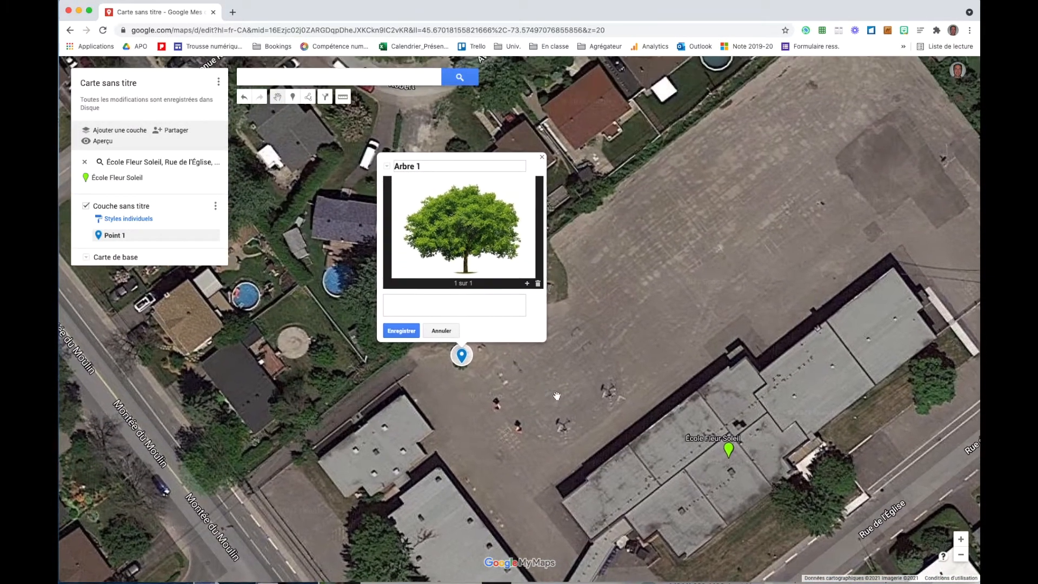
Step: Enter "Détails" as the Arbre 1 marker's description, save the marker and dismiss its card
{"action": "left_click", "coordinate": [414, 303]}
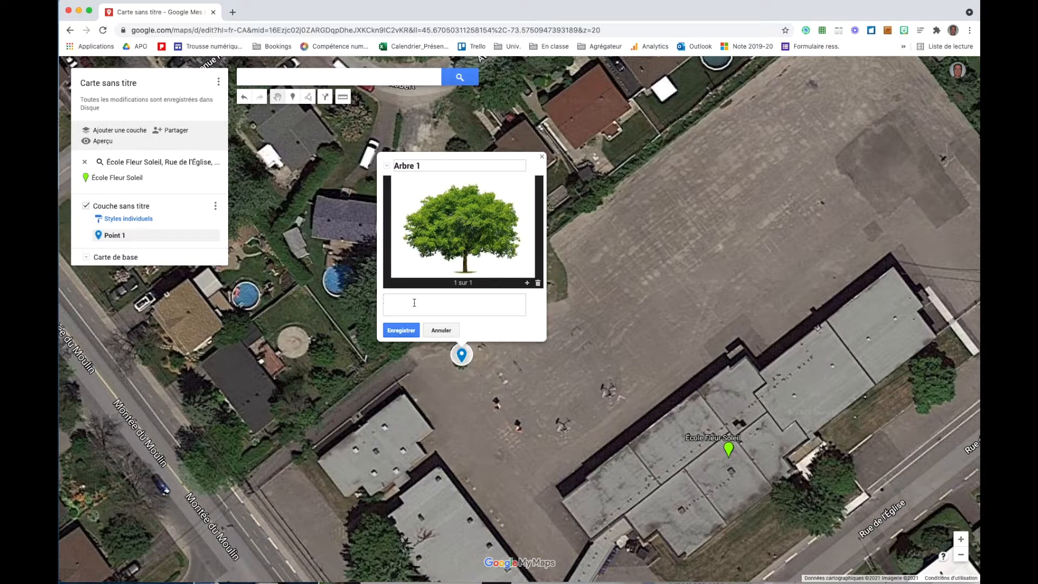
{"action": "type", "text": "Détails"}
{"action": "left_click", "coordinate": [401, 330]}
{"action": "left_click", "coordinate": [556, 408]}
Step: Check the Arbre 1 marker's card and examine the other trees around the school buildings and yard
{"action": "left_click_drag", "start_coordinate": [581, 402], "coordinate": [501, 174]}
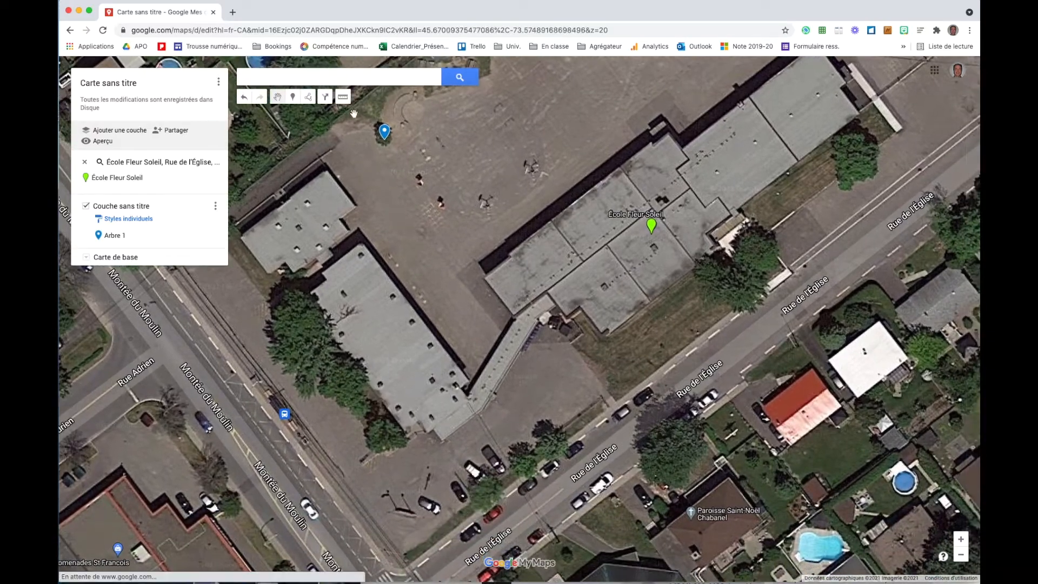
{"action": "left_click", "coordinate": [384, 132]}
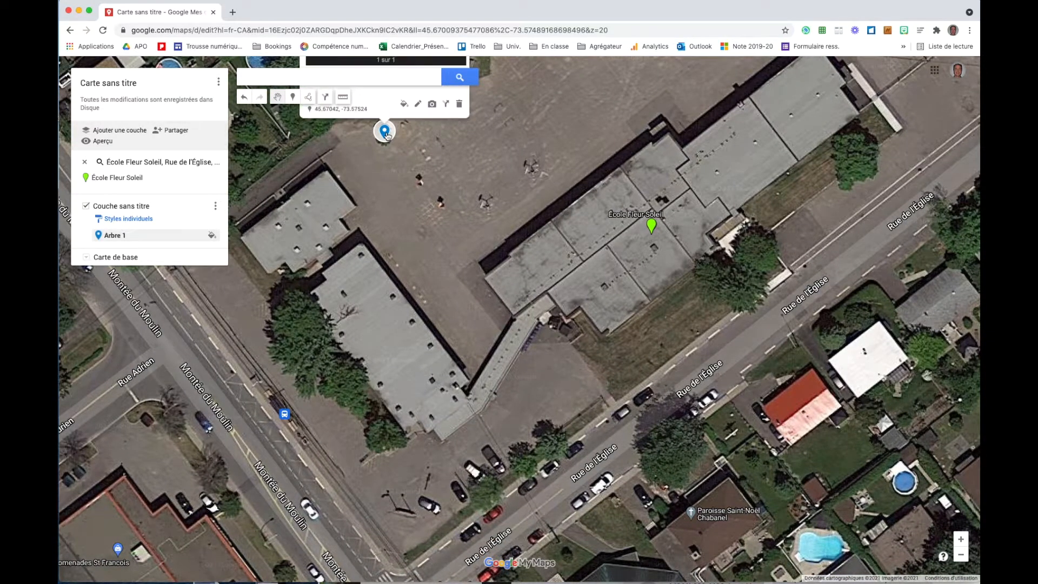
{"action": "left_click", "coordinate": [503, 288]}
{"action": "left_click_drag", "start_coordinate": [502, 287], "coordinate": [608, 216]}
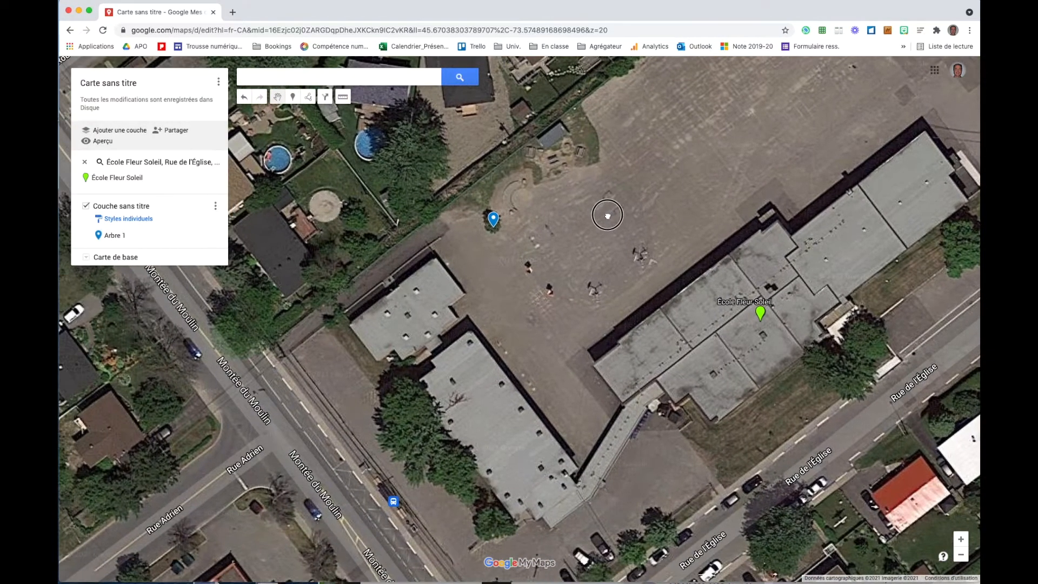
{"action": "left_click_drag", "start_coordinate": [567, 231], "coordinate": [555, 217]}
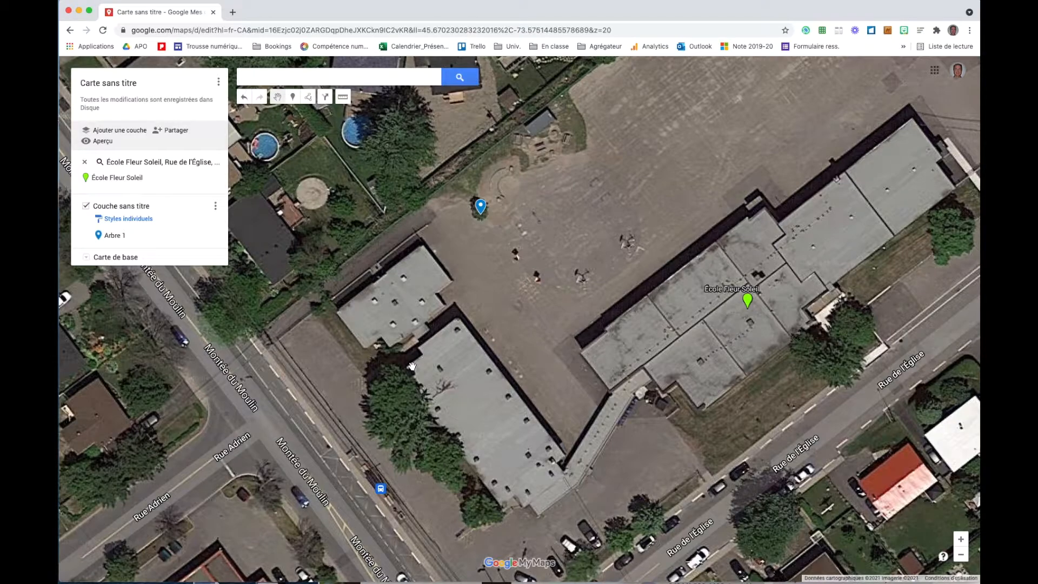
{"action": "left_click_drag", "start_coordinate": [474, 356], "coordinate": [442, 339]}
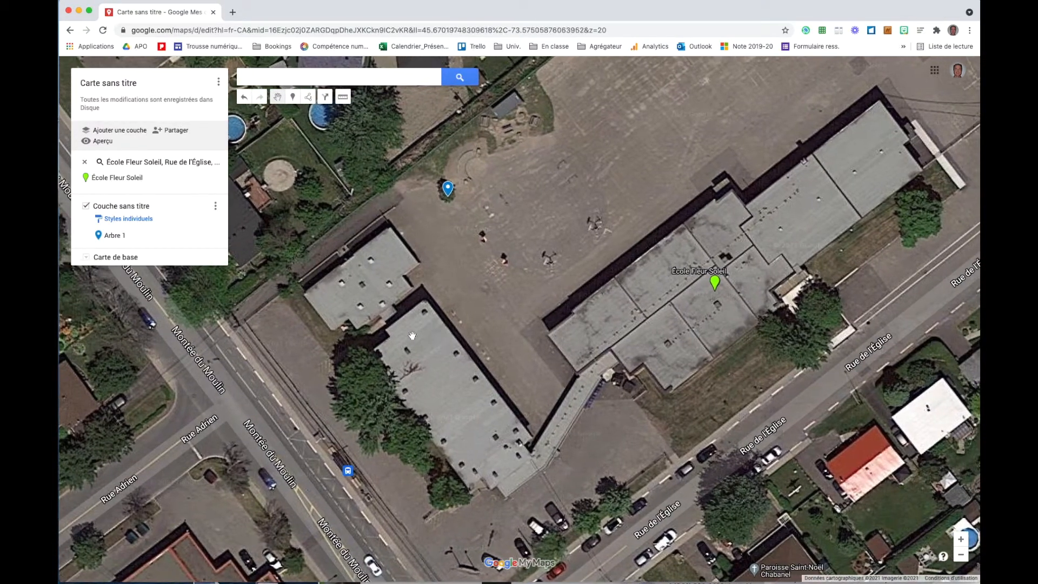
{"action": "left_click_drag", "start_coordinate": [408, 420], "coordinate": [388, 367]}
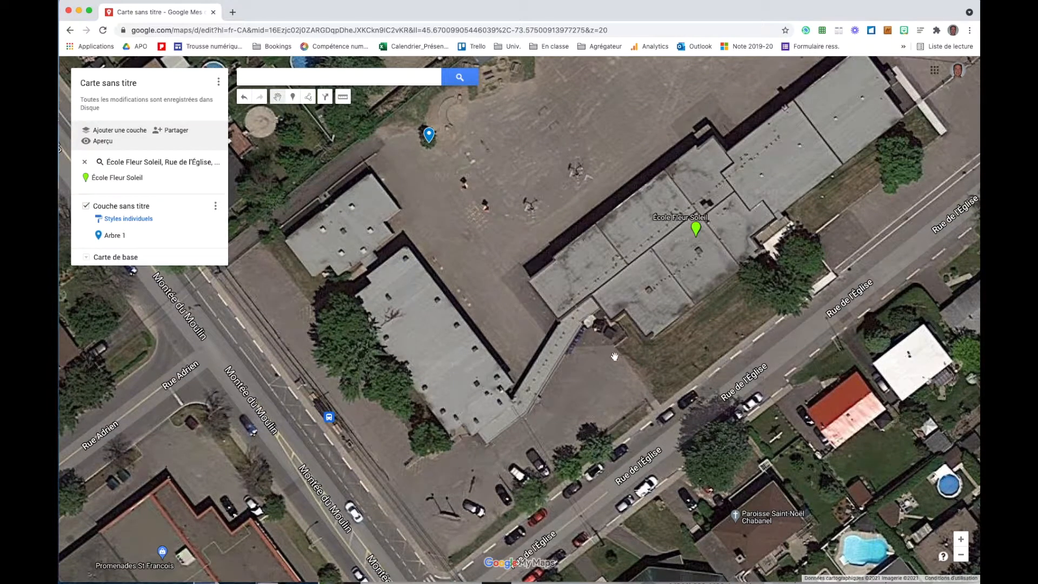
{"action": "left_click_drag", "start_coordinate": [659, 281], "coordinate": [491, 396]}
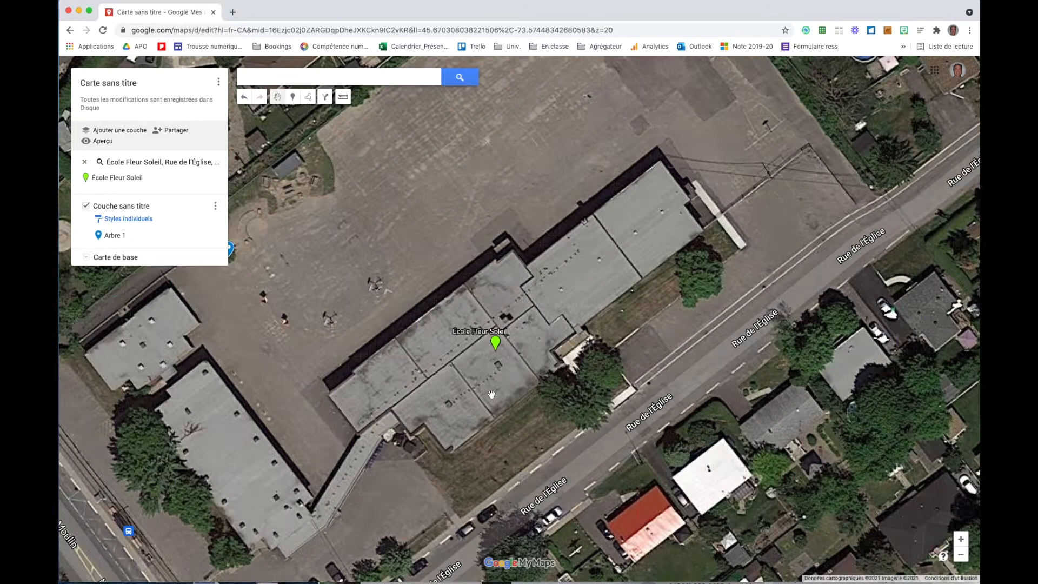
{"action": "left_click_drag", "start_coordinate": [510, 342], "coordinate": [662, 321]}
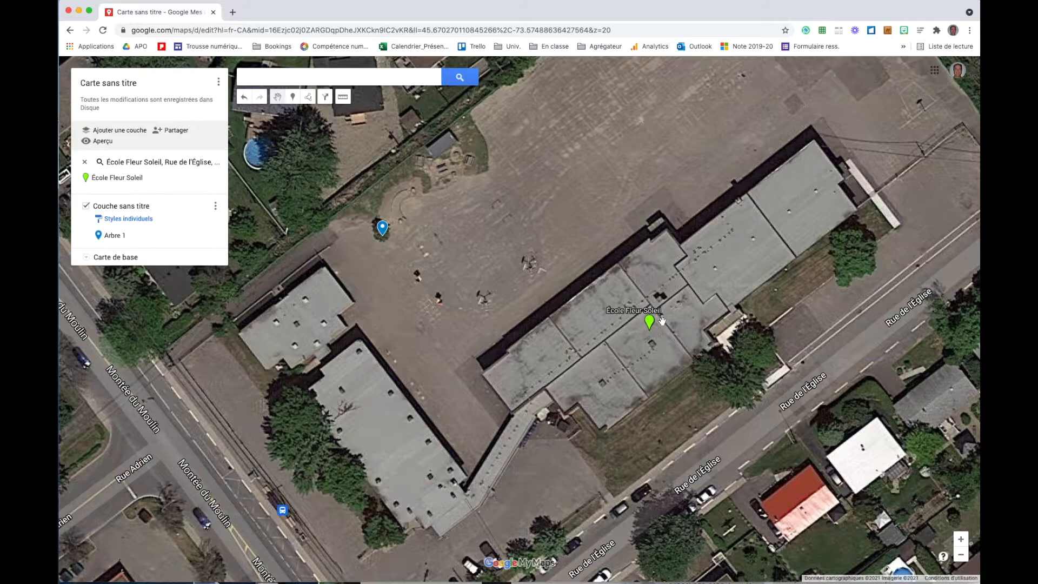
{"action": "left_click_drag", "start_coordinate": [661, 321], "coordinate": [652, 293]}
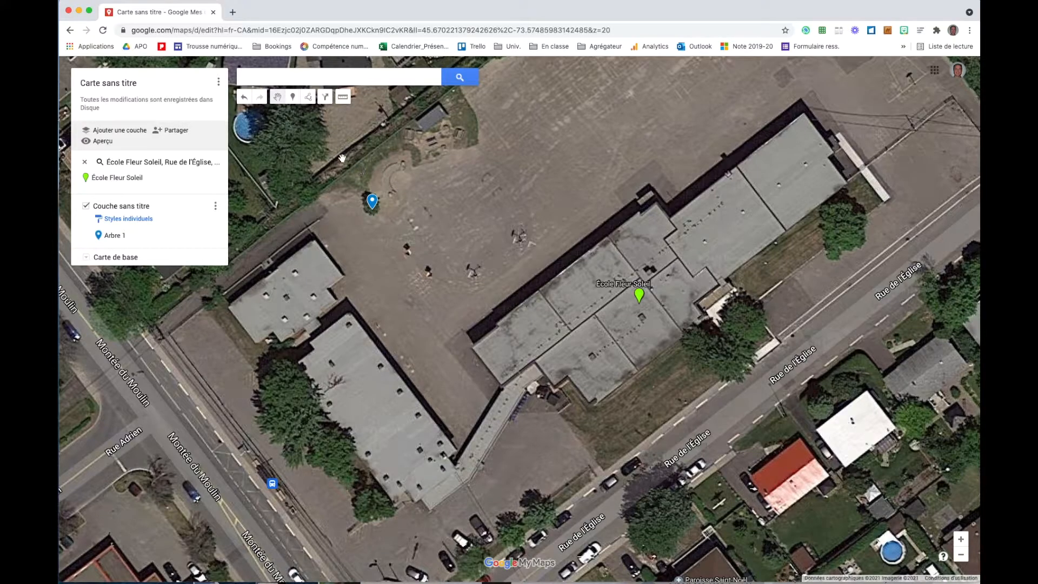
{"action": "left_click_drag", "start_coordinate": [433, 244], "coordinate": [424, 244]}
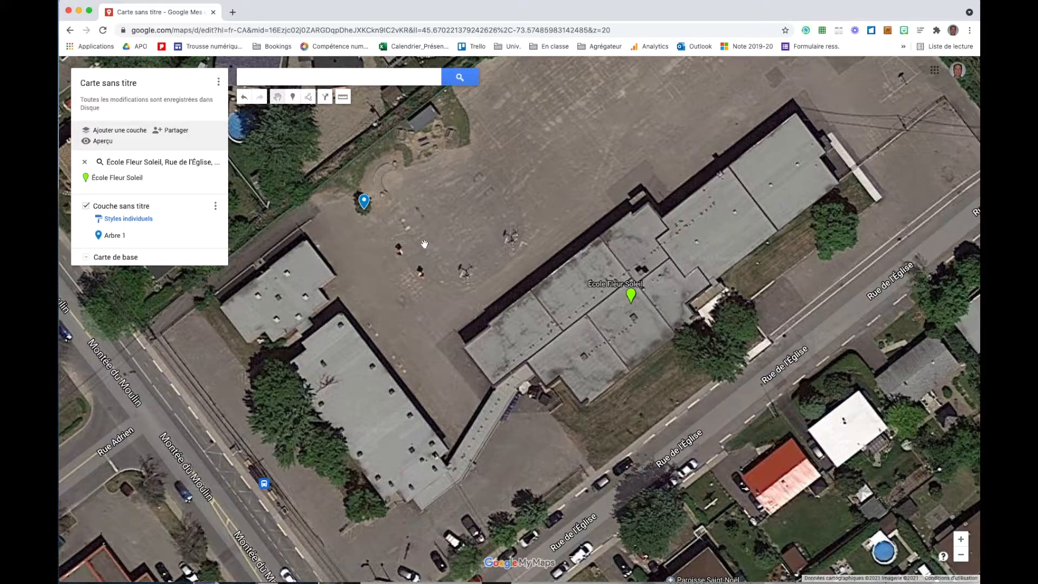
Step: Start sharing the map and title it "École Fleur Soleil", leaving the description empty
{"action": "left_click", "coordinate": [165, 132]}
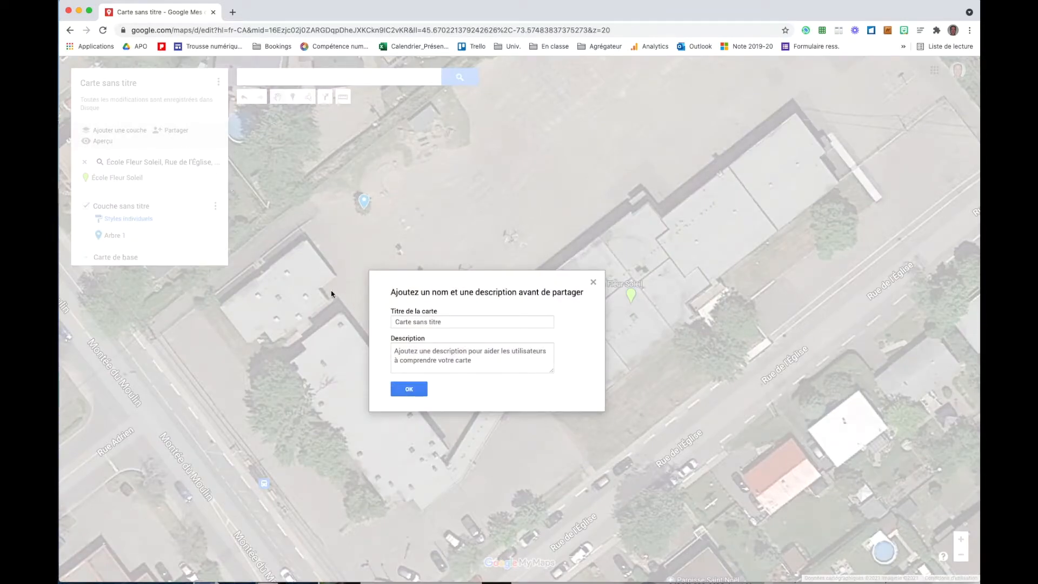
{"action": "left_click", "coordinate": [469, 323]}
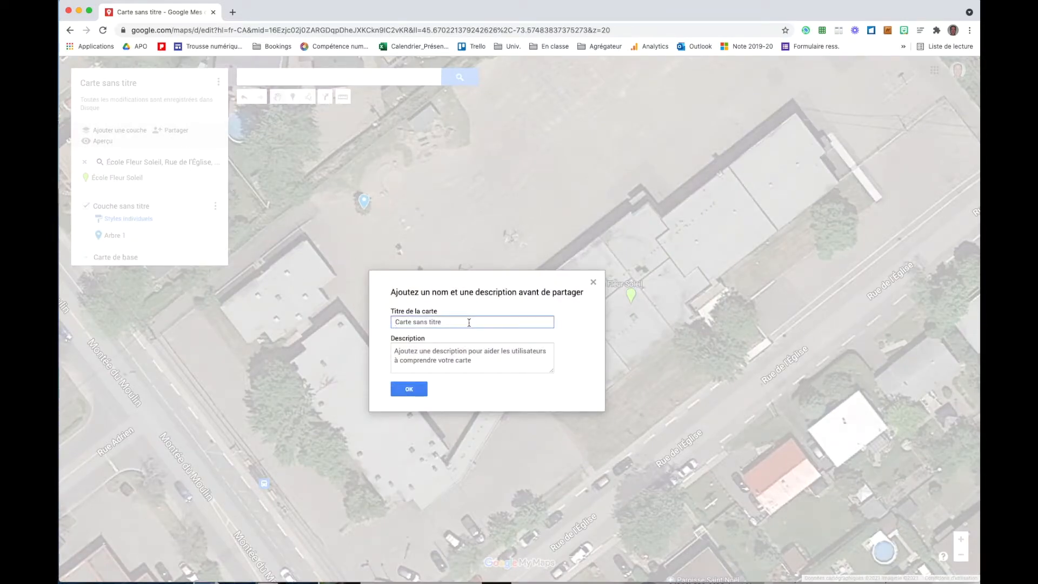
{"action": "type", "text": "École Fleur Soleil"}
{"action": "left_click", "coordinate": [412, 388]}
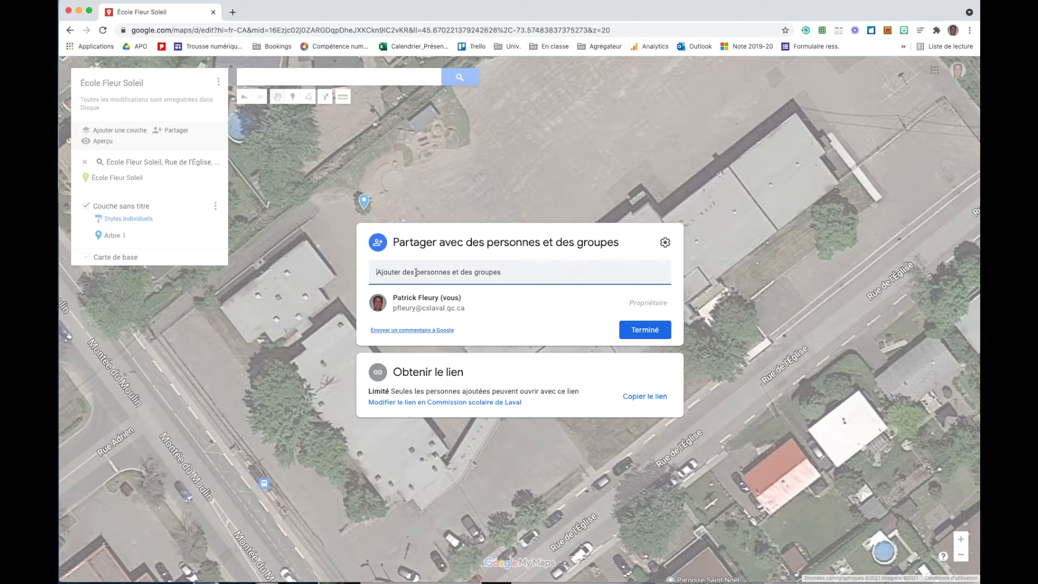
{"action": "key", "text": "super+v"}
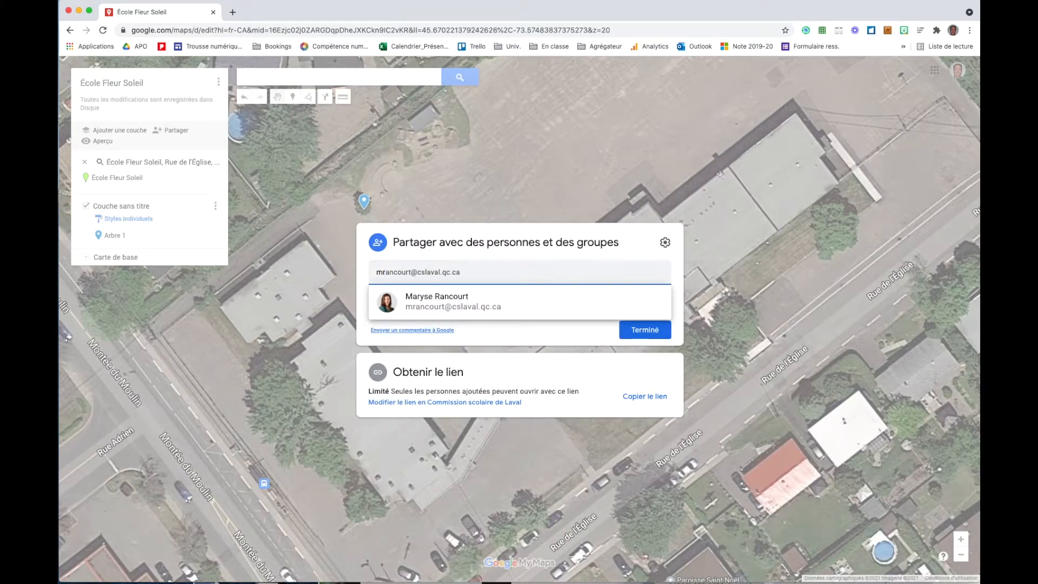
{"action": "left_click", "coordinate": [427, 305]}
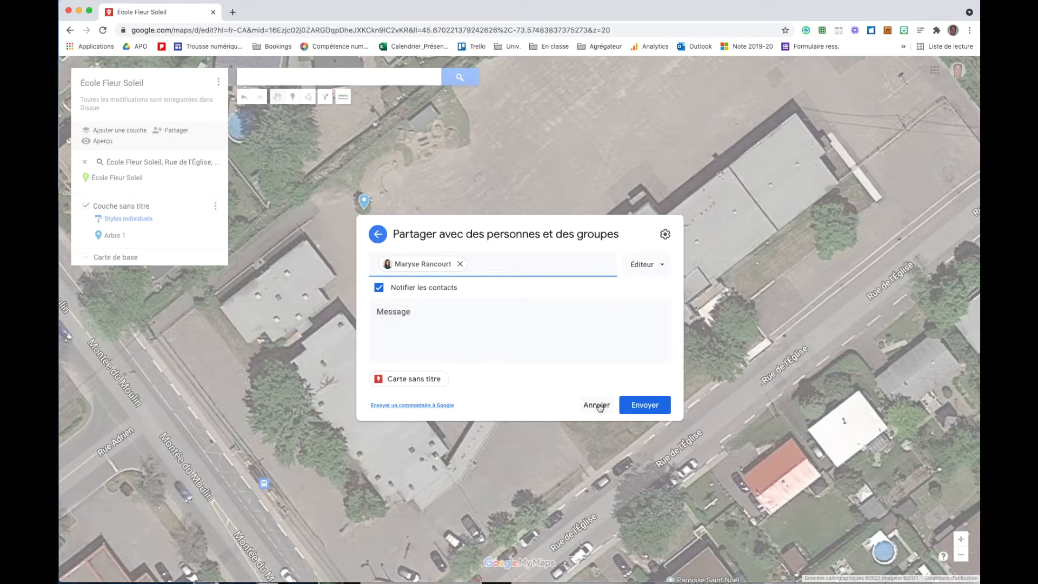
{"action": "left_click", "coordinate": [660, 263]}
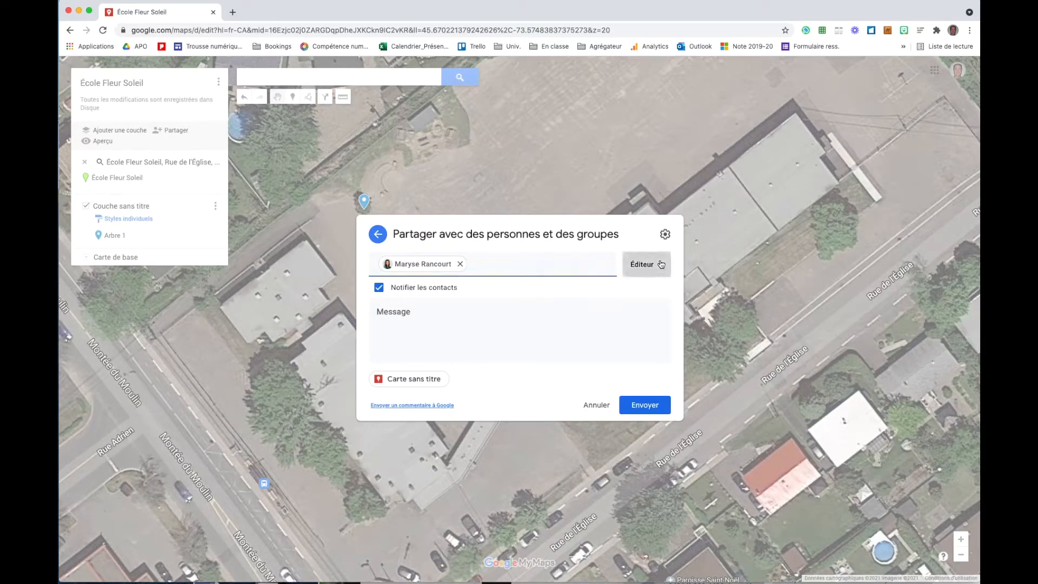
{"action": "left_click", "coordinate": [638, 244]}
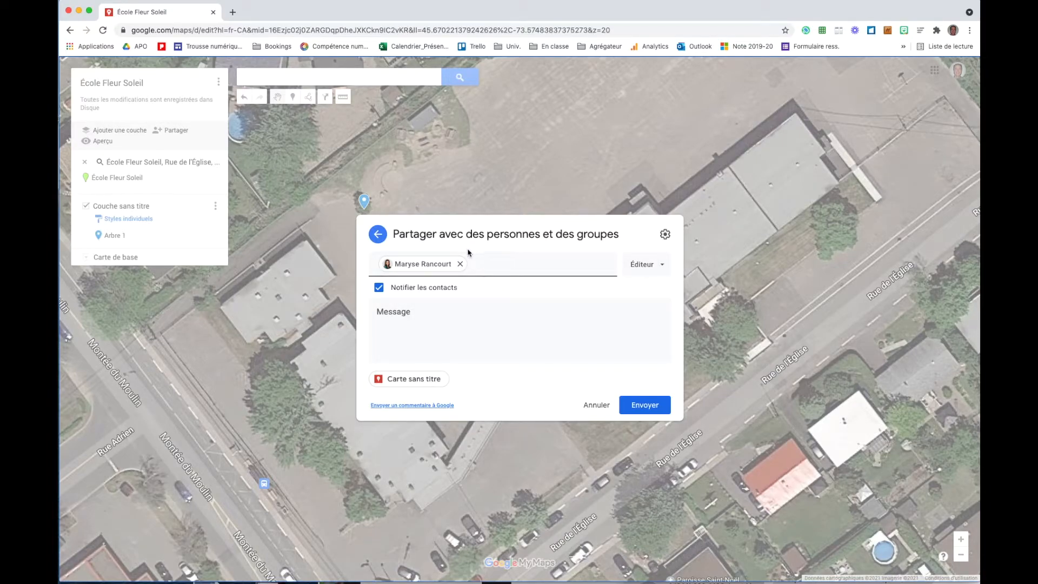
{"action": "left_click", "coordinate": [378, 234]}
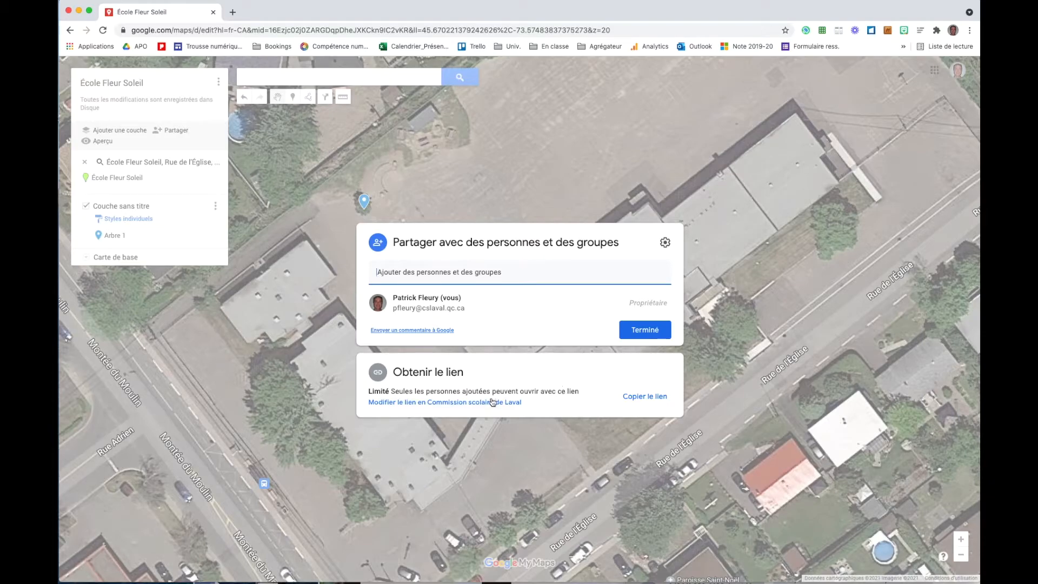
Step: Open the map's link to Commission scolaire de Laval members as Lecteur, copy the link and finish sharing
{"action": "left_click", "coordinate": [388, 403]}
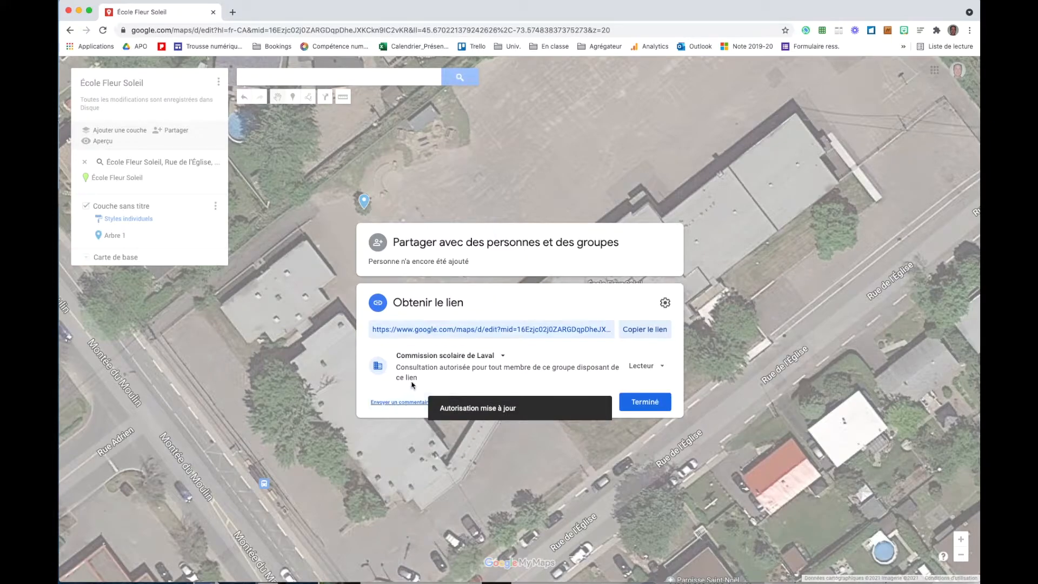
{"action": "left_click", "coordinate": [502, 356]}
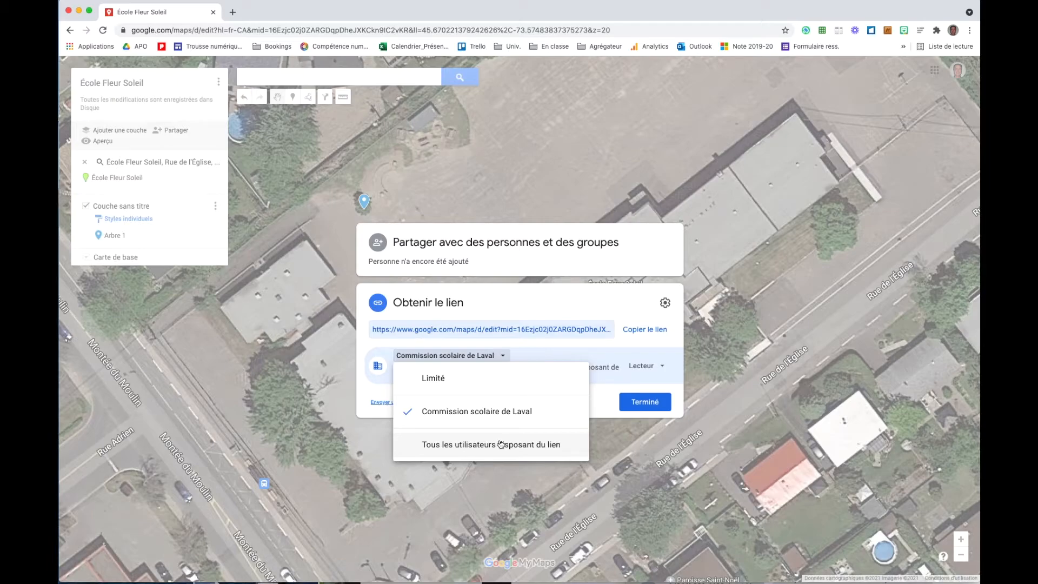
{"action": "left_click", "coordinate": [486, 412]}
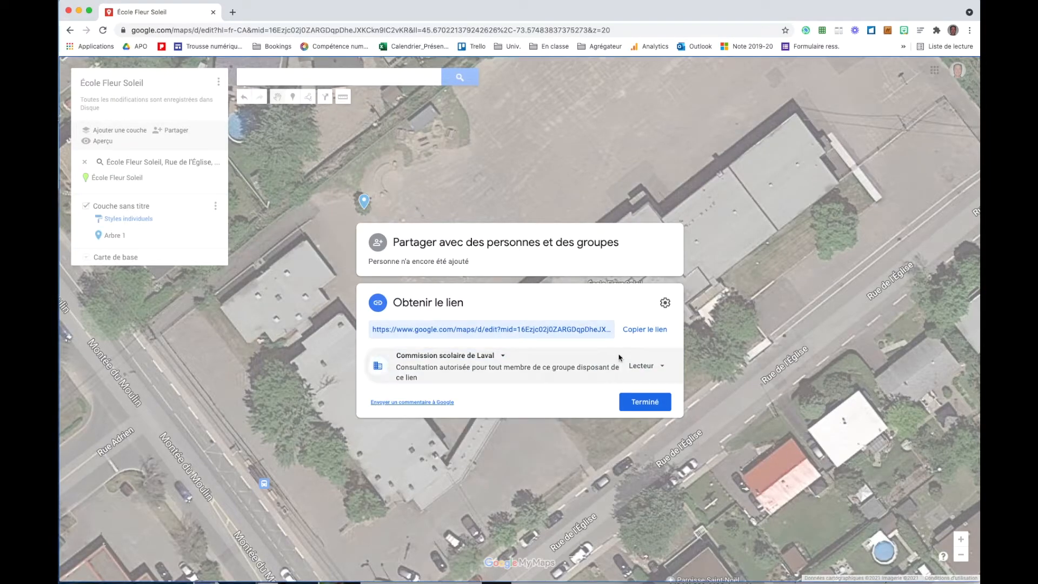
{"action": "left_click", "coordinate": [634, 330]}
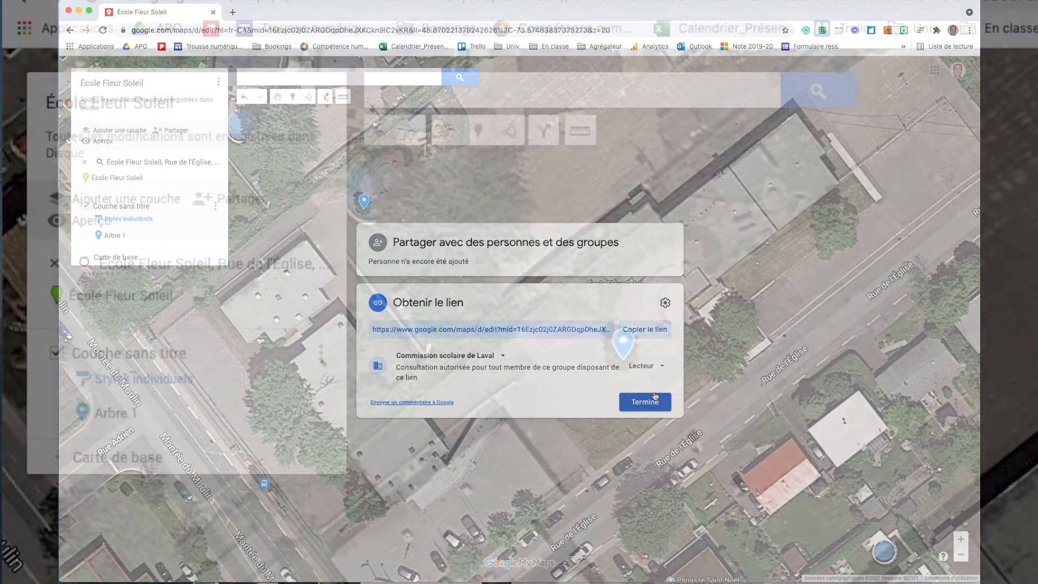
{"action": "left_click", "coordinate": [653, 398]}
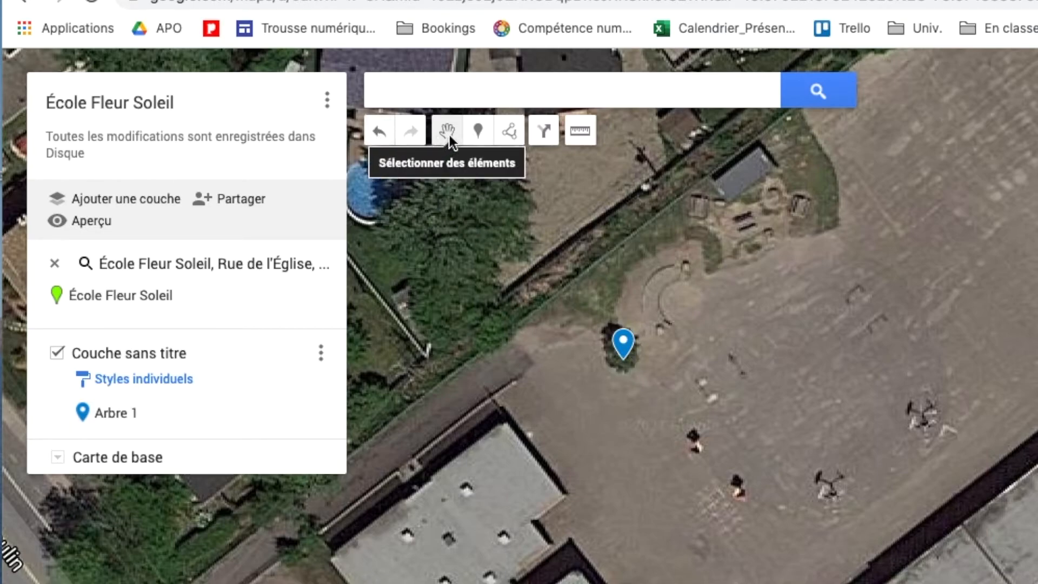
{"action": "left_click", "coordinate": [764, 325]}
{"action": "mouse_move", "coordinate": [764, 324]}
{"action": "left_mouse_down"}
{"action": "mouse_move", "coordinate": [1037, 340]}
{"action": "mouse_move", "coordinate": [1037, 413]}
{"action": "mouse_move", "coordinate": [806, 301]}
{"action": "left_mouse_up"}
{"action": "mouse_move", "coordinate": [1018, 396]}
{"action": "left_mouse_down"}
{"action": "mouse_move", "coordinate": [906, 379]}
{"action": "mouse_move", "coordinate": [974, 437]}
{"action": "mouse_move", "coordinate": [1030, 460]}
{"action": "left_mouse_up"}
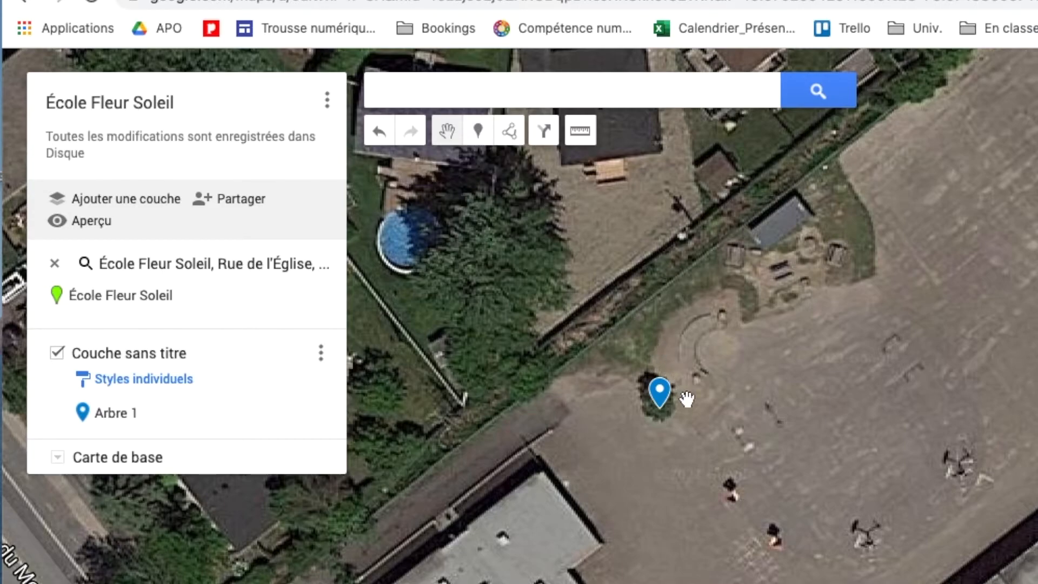
{"action": "left_click", "coordinate": [512, 135]}
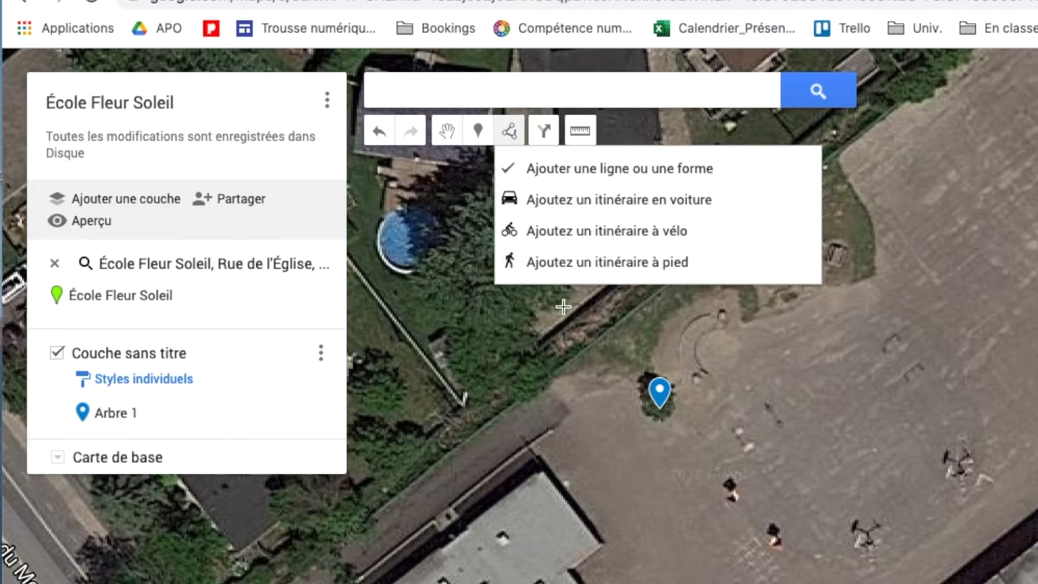
{"action": "left_click", "coordinate": [512, 132]}
{"action": "left_click", "coordinate": [512, 132]}
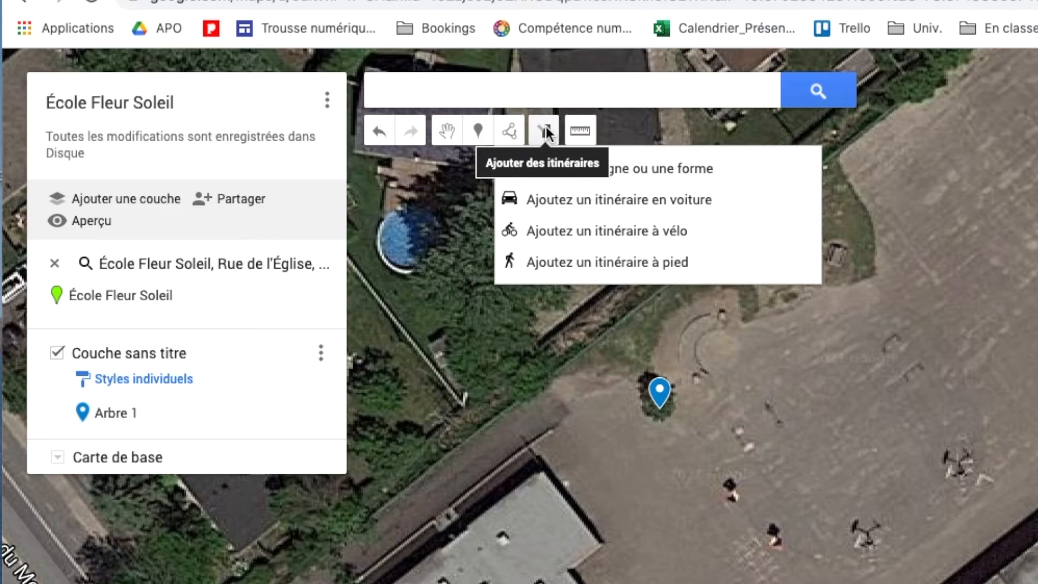
Step: Measure the length of the small grey-roofed shed at the edge of the schoolyard
{"action": "left_click", "coordinate": [583, 129]}
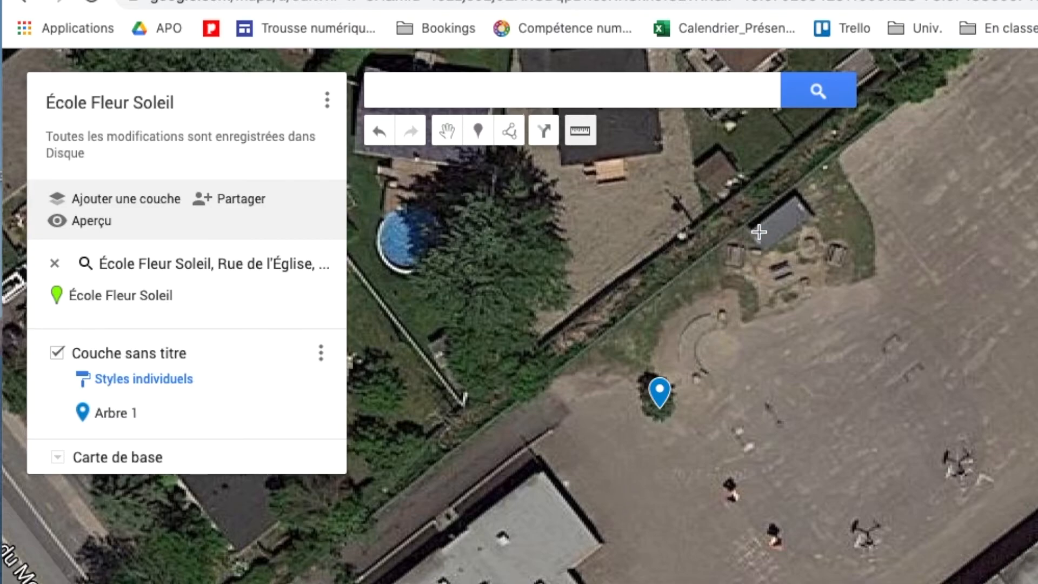
{"action": "left_click", "coordinate": [762, 250]}
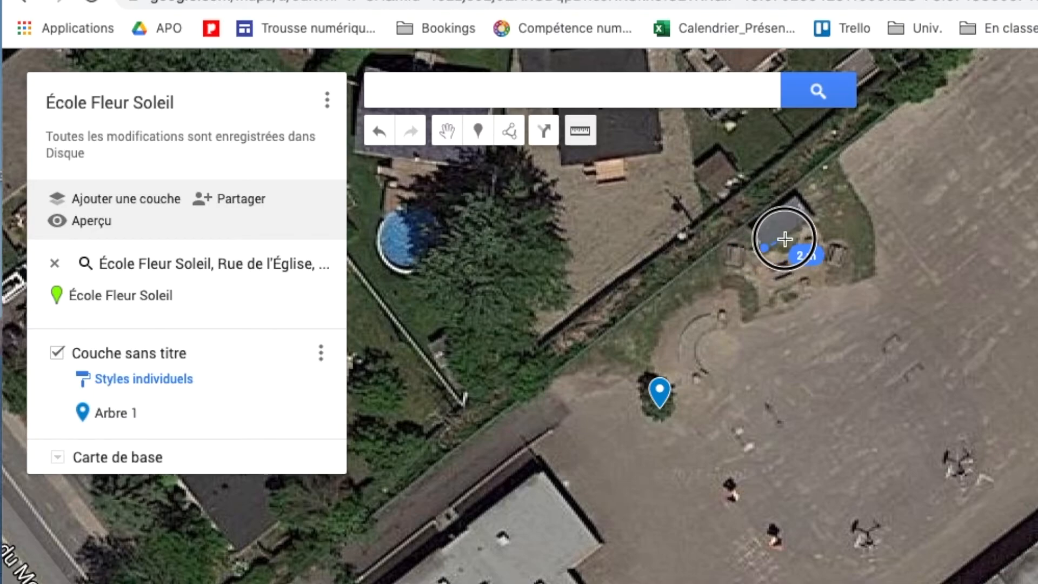
{"action": "left_click", "coordinate": [811, 213]}
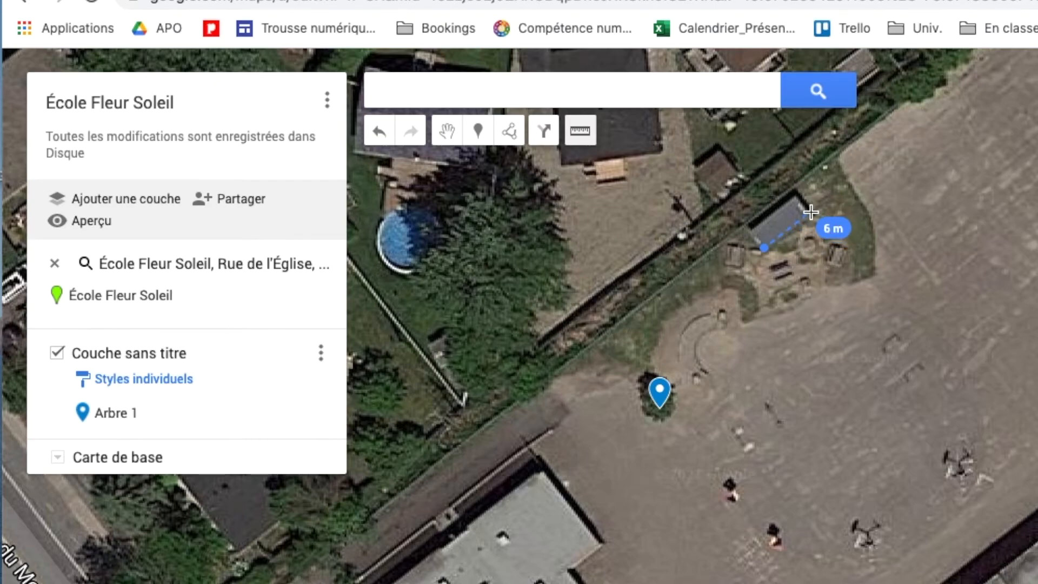
{"action": "left_click", "coordinate": [811, 211]}
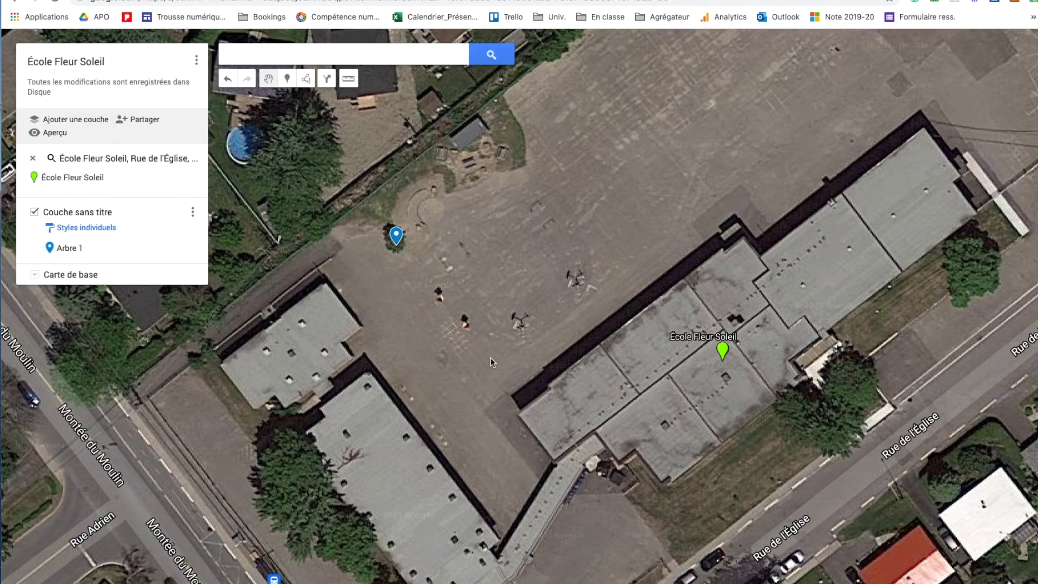
Step: Measure the school building's yard-side wall from its lower corner to the notch near the roof's protruding section
{"action": "left_click", "coordinate": [348, 79]}
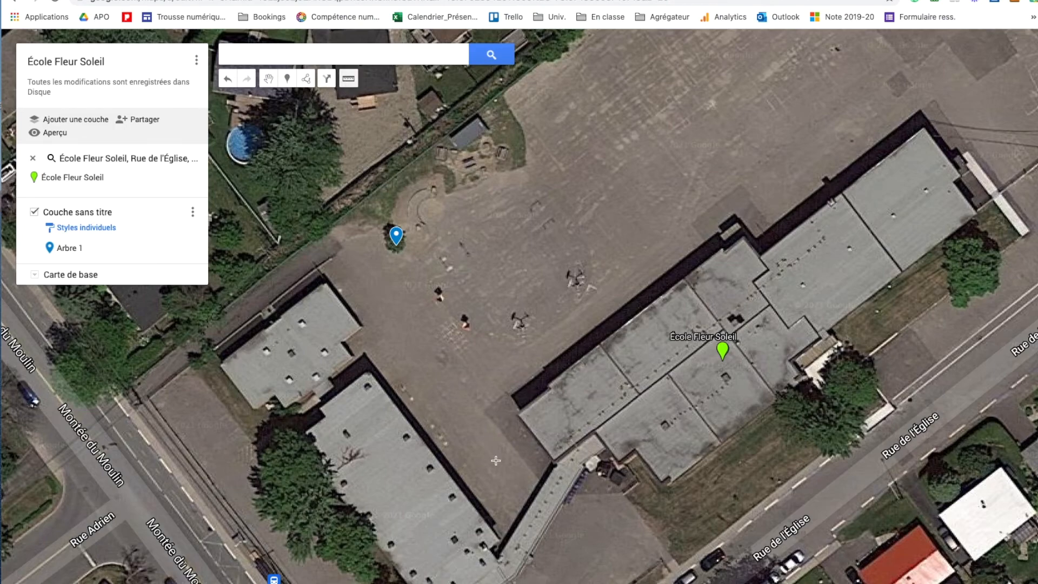
{"action": "left_click", "coordinate": [517, 412]}
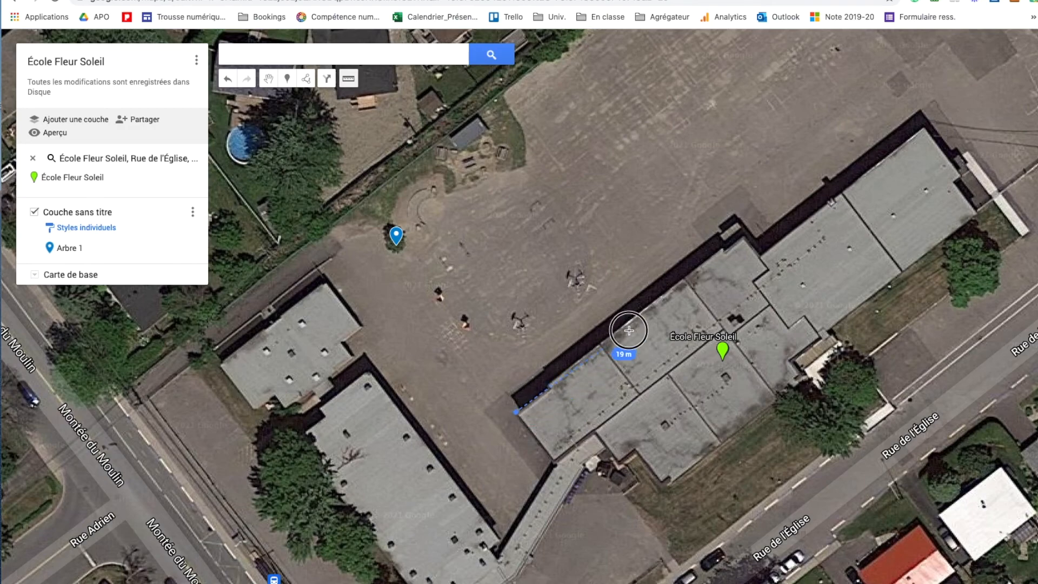
{"action": "left_click", "coordinate": [742, 238]}
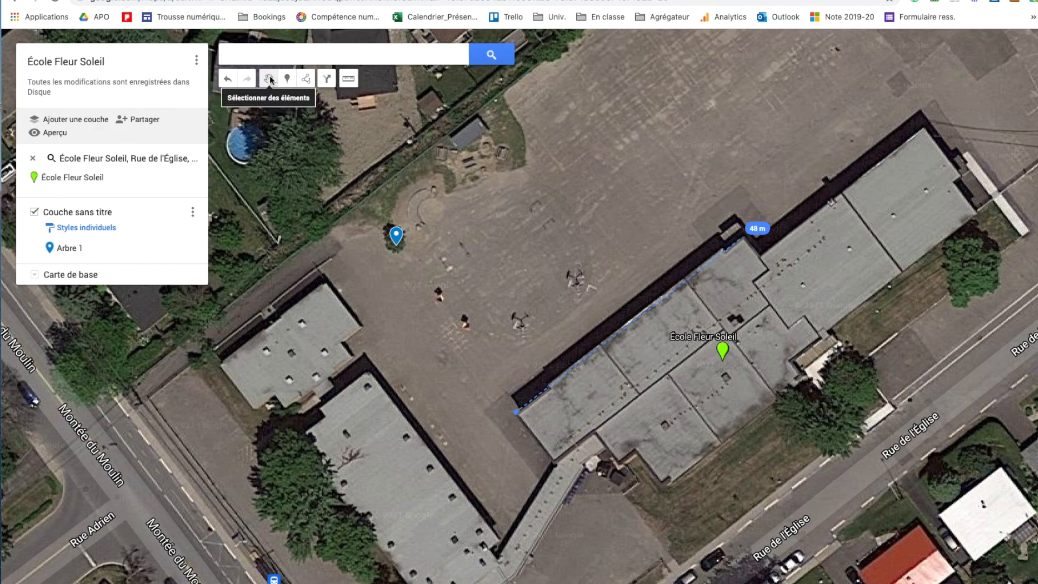
{"action": "mouse_move", "coordinate": [477, 277]}
{"action": "left_mouse_down"}
{"action": "mouse_move", "coordinate": [631, 275]}
{"action": "mouse_move", "coordinate": [555, 292]}
{"action": "left_mouse_up"}
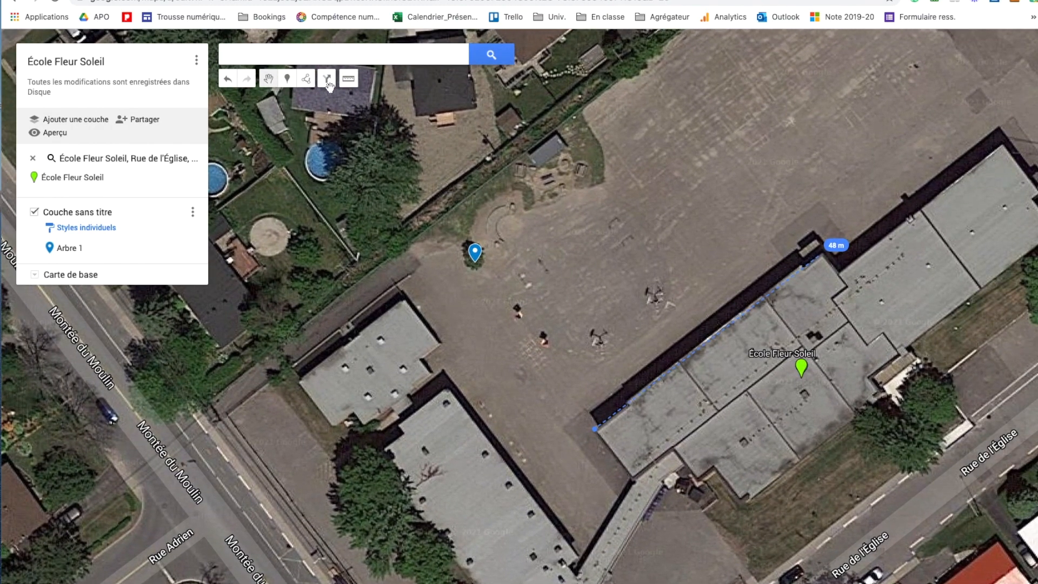